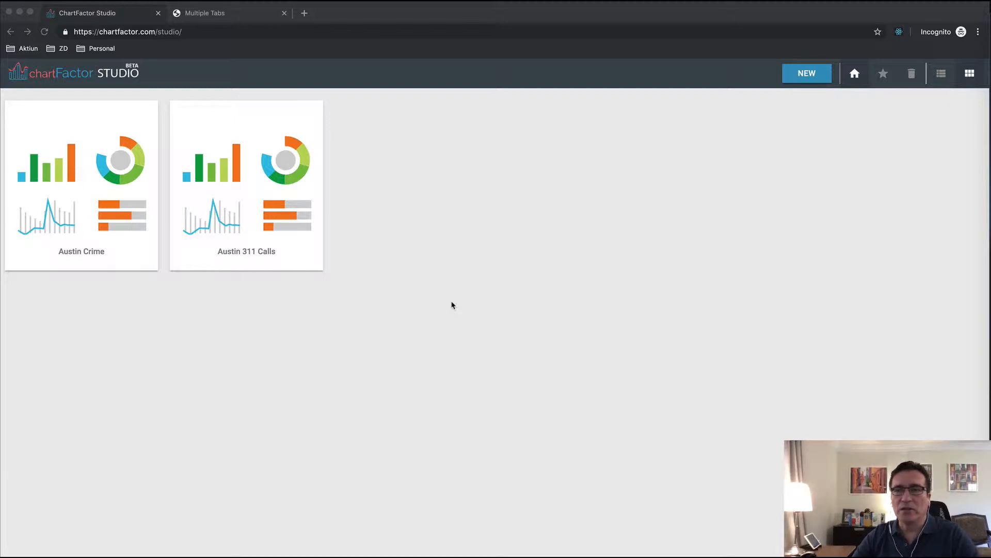
Open the Austin Crime dashboard and edit its Top 15 crimes over time chart in the Code Editor
{"action": "left_click", "coordinate": [452, 304]}
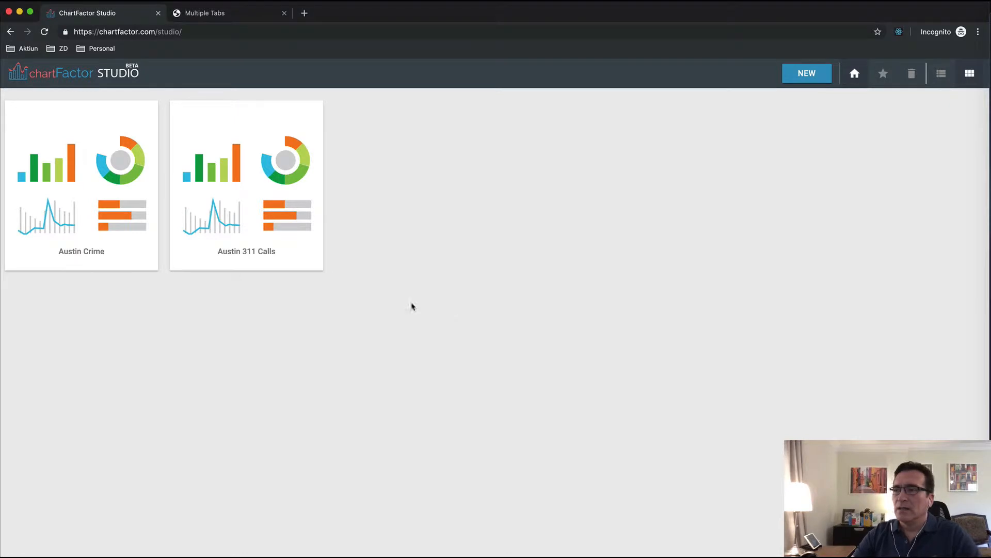
{"action": "left_click", "coordinate": [102, 204]}
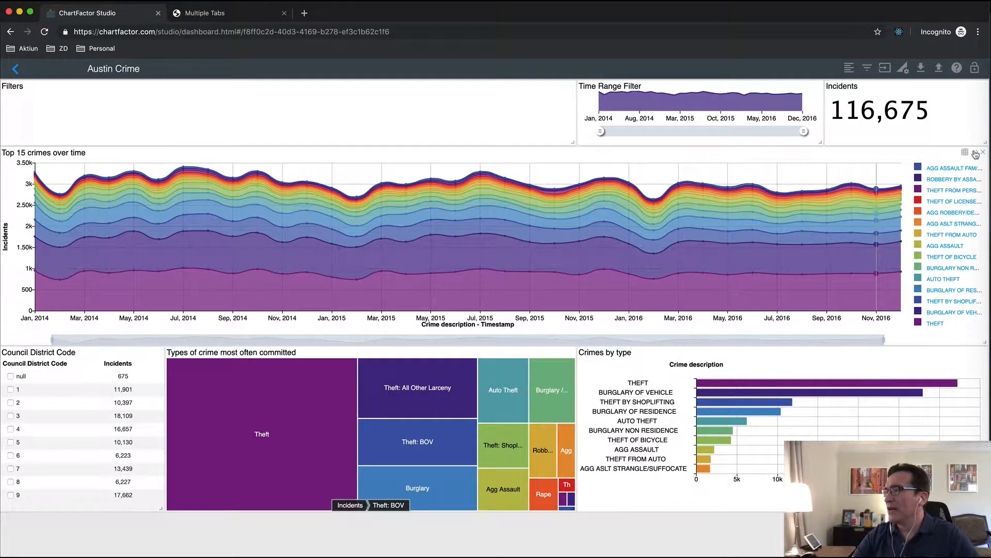
{"action": "left_click", "coordinate": [976, 154]}
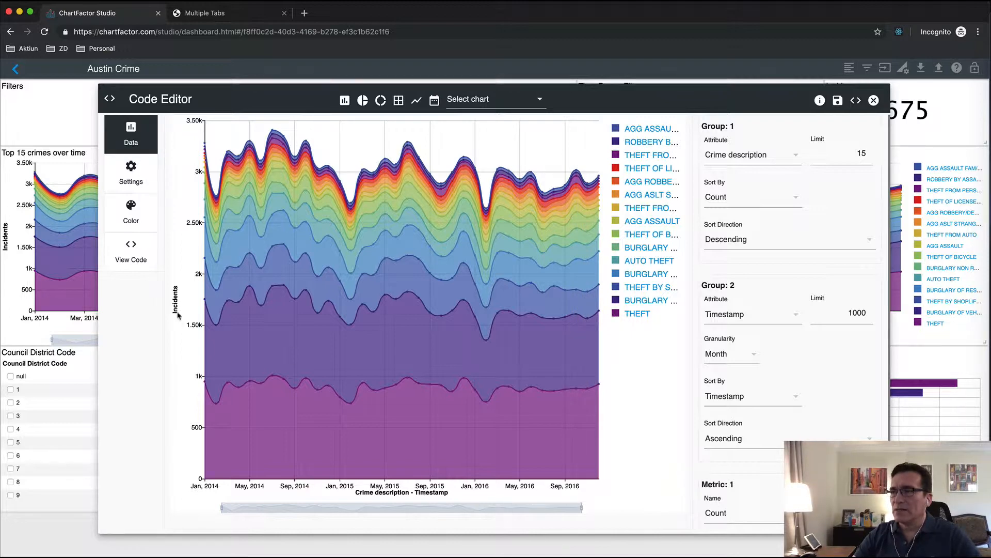
Try the area chart without a legend, and restore the legend on the right in reverse order
{"action": "left_click", "coordinate": [132, 175]}
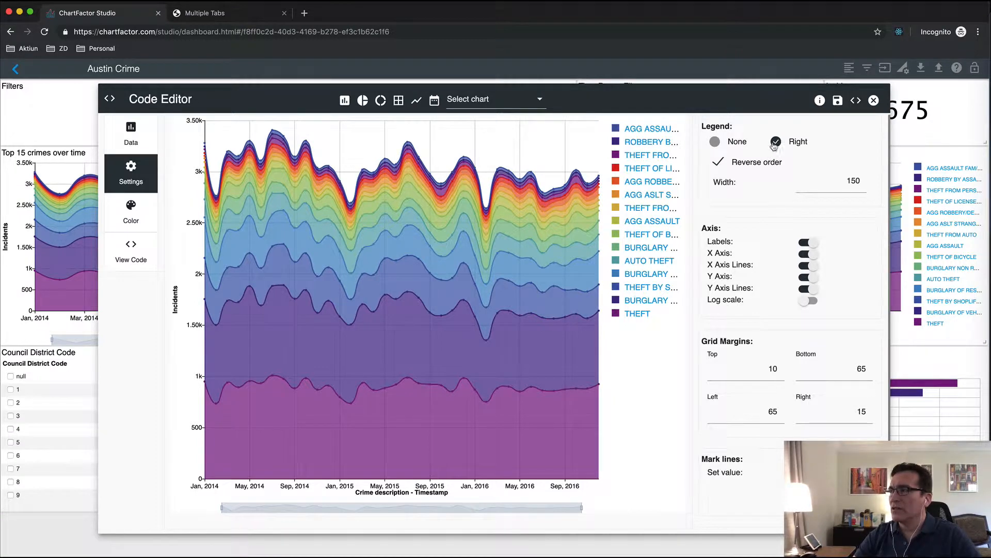
{"action": "left_click", "coordinate": [717, 144]}
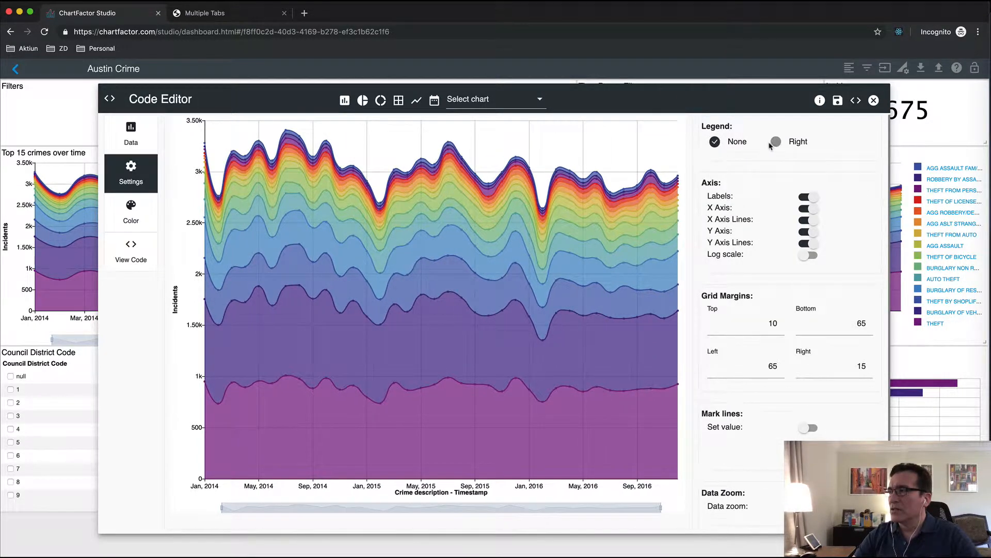
{"action": "left_click", "coordinate": [775, 145]}
{"action": "left_click", "coordinate": [719, 162]}
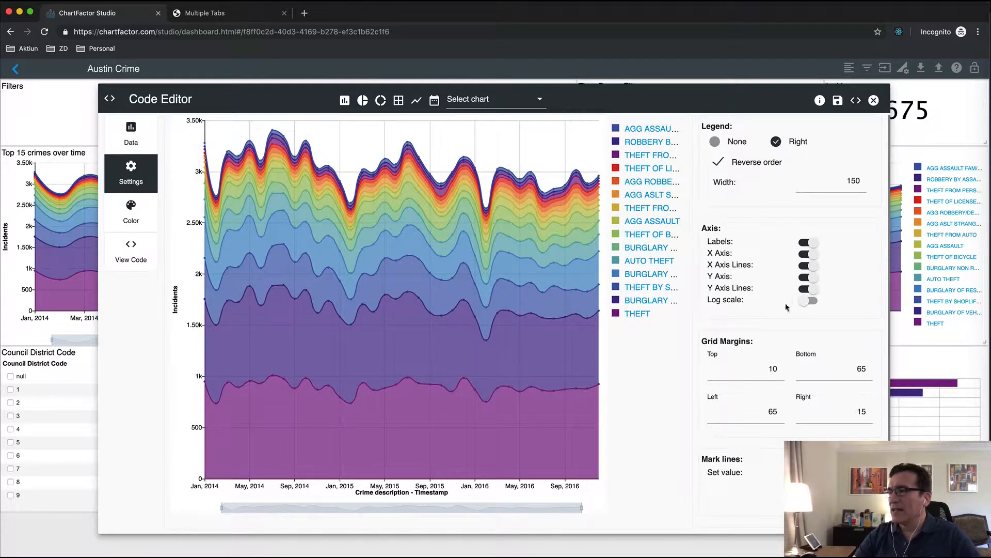
Turn off the area chart's data zoom and set its bottom grid margin to 35
{"action": "scroll", "coordinate": [723, 290], "scroll_direction": "down", "scroll_amount": 2}
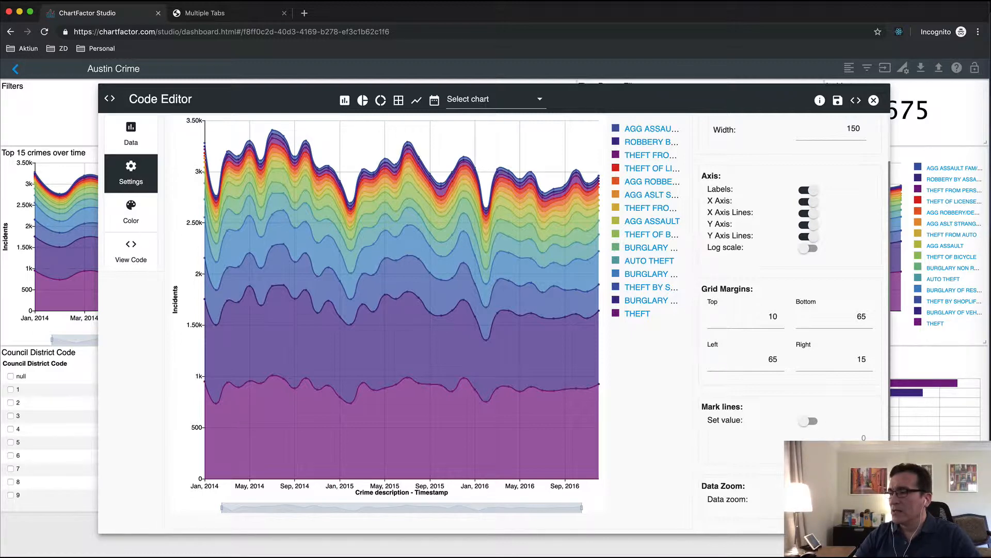
{"action": "left_click", "coordinate": [809, 500]}
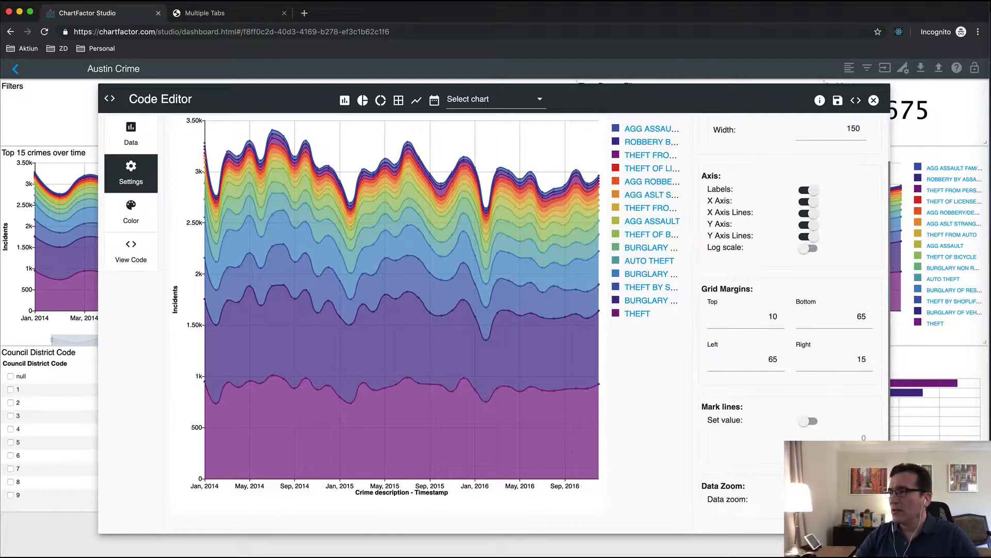
{"action": "double_click", "coordinate": [860, 318]}
{"action": "type", "text": "35"}
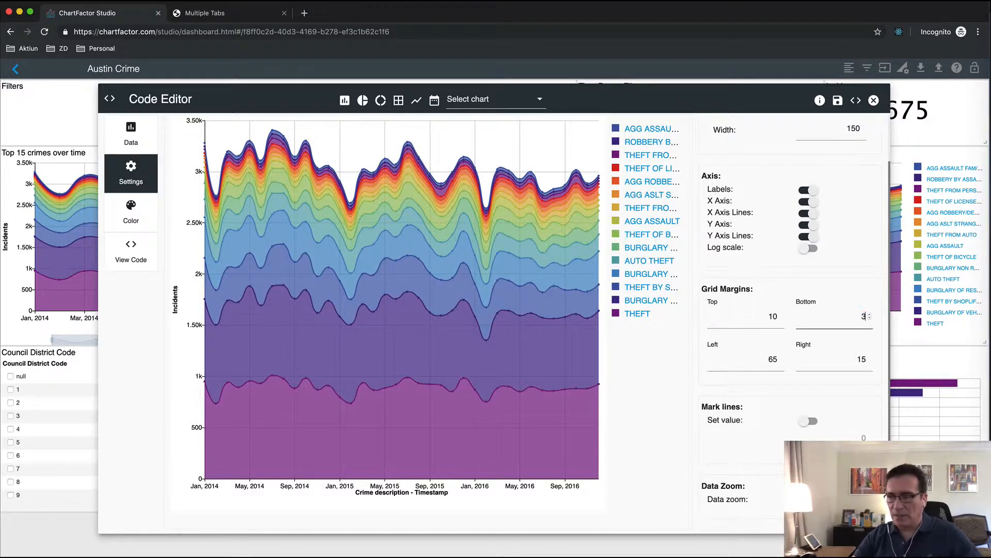
{"action": "left_click", "coordinate": [661, 368]}
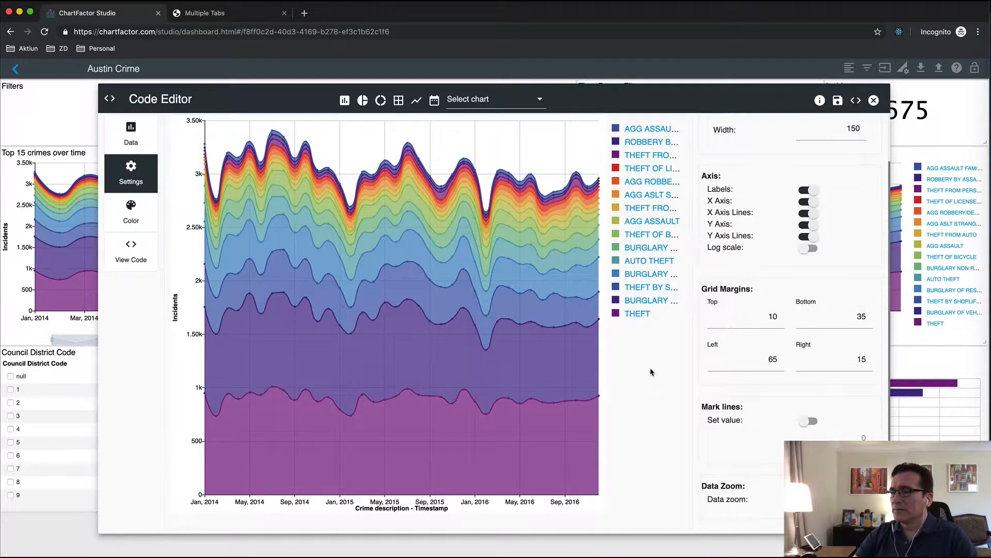
Try sequential and diverging color schemes on the area chart, and return to a 12-class qualitative rainbow palette
{"action": "left_click", "coordinate": [135, 223]}
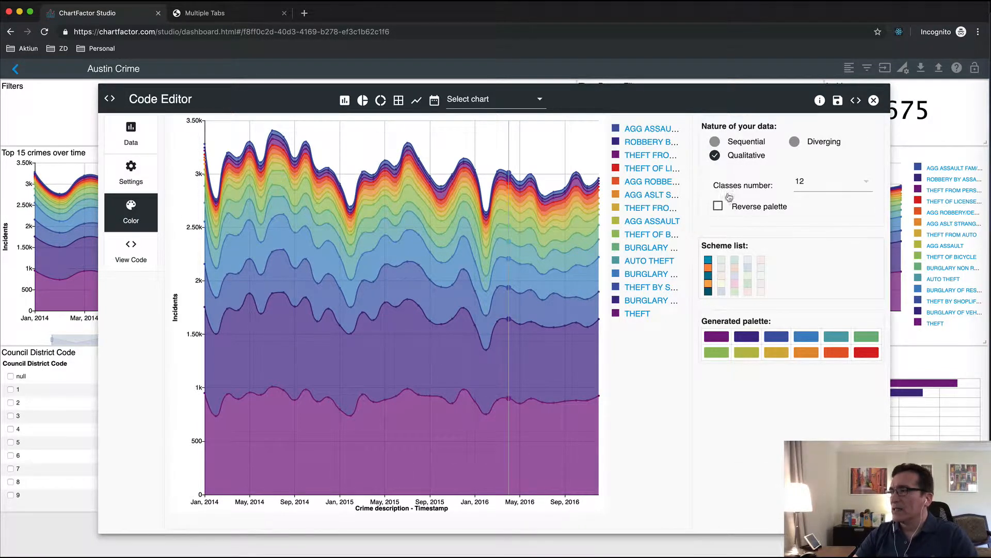
{"action": "left_click", "coordinate": [716, 143]}
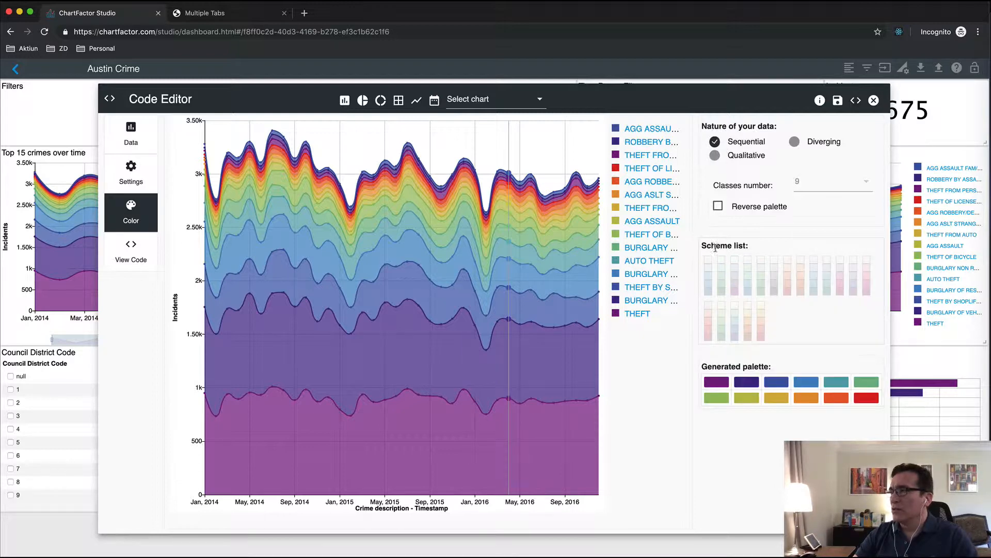
{"action": "left_click", "coordinate": [721, 279]}
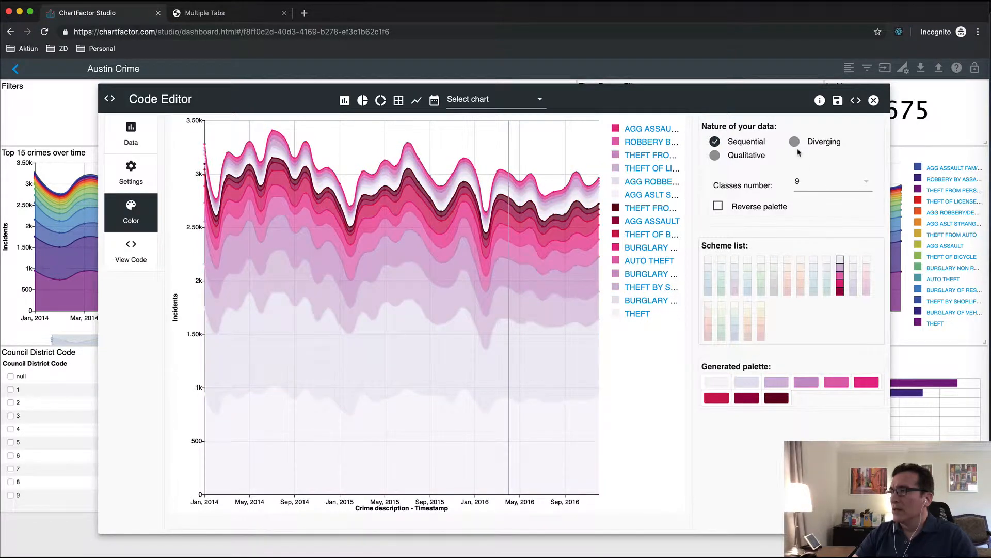
{"action": "left_click", "coordinate": [794, 141]}
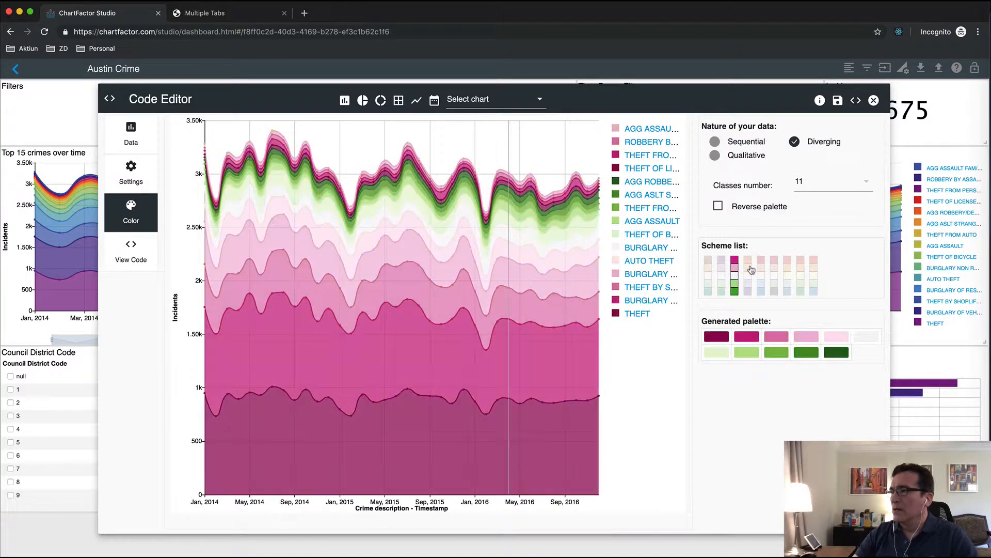
{"action": "left_click", "coordinate": [774, 274]}
{"action": "left_click", "coordinate": [717, 155]}
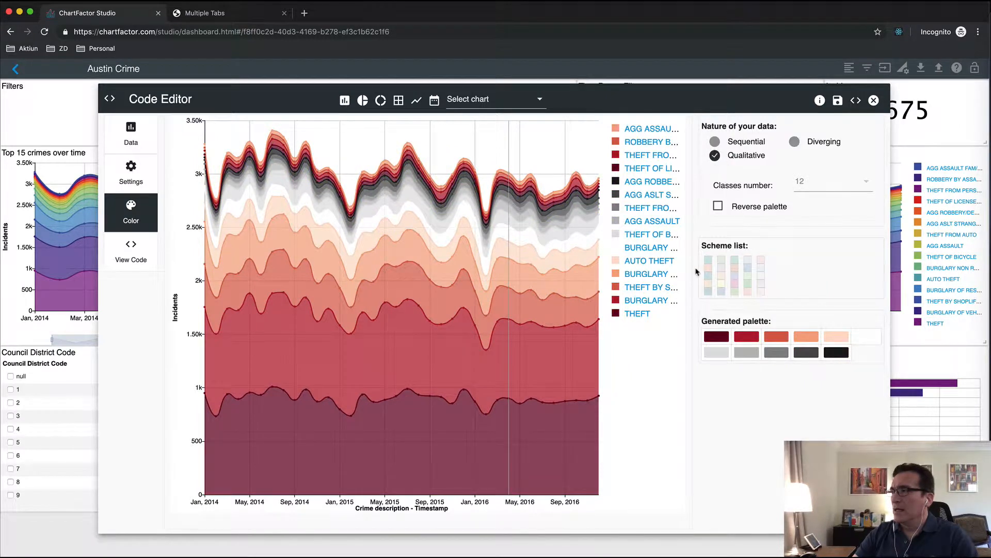
{"action": "left_click", "coordinate": [734, 281]}
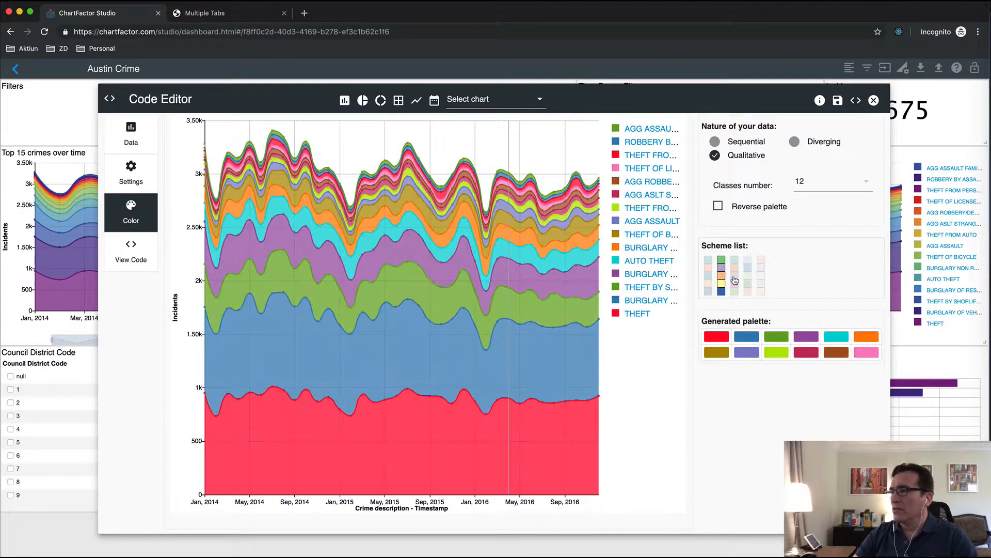
{"action": "left_click", "coordinate": [763, 280]}
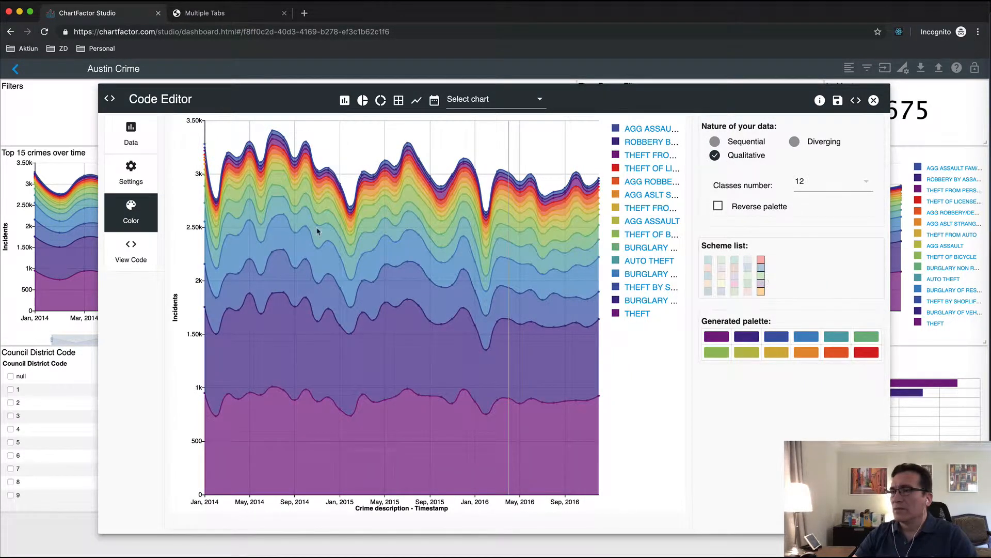
View the area chart's configuration code and close the Code Editor without saving
{"action": "left_click", "coordinate": [143, 257]}
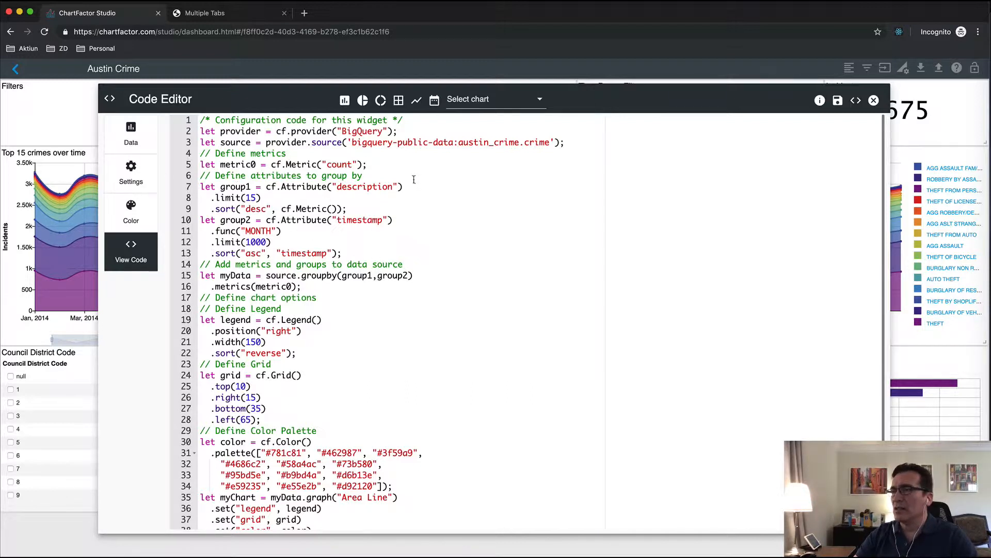
{"action": "left_click", "coordinate": [873, 101]}
Review the dashboard's custom metadata labels for the BigQuery provider and close them without saving
{"action": "mouse_move", "coordinate": [379, 406]}
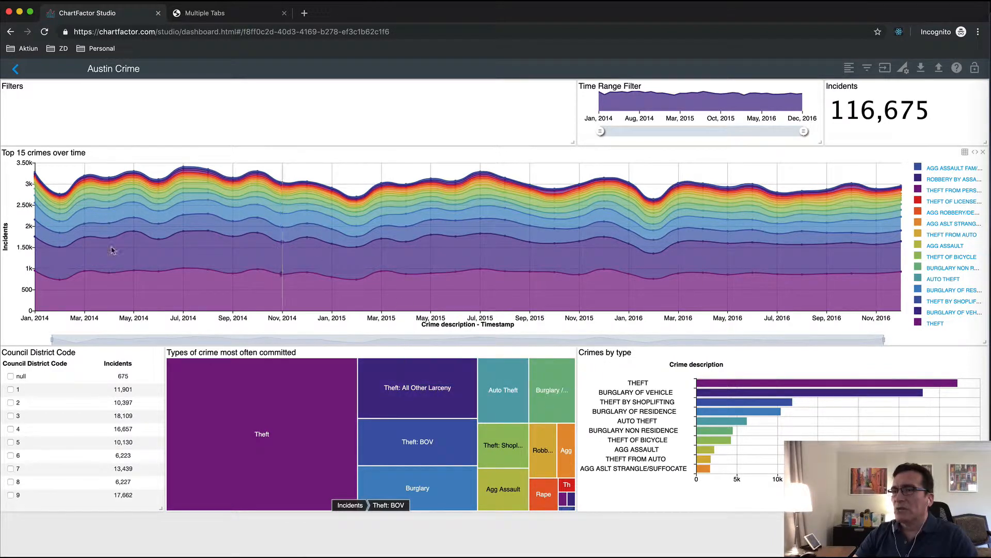
{"action": "mouse_move", "coordinate": [85, 239]}
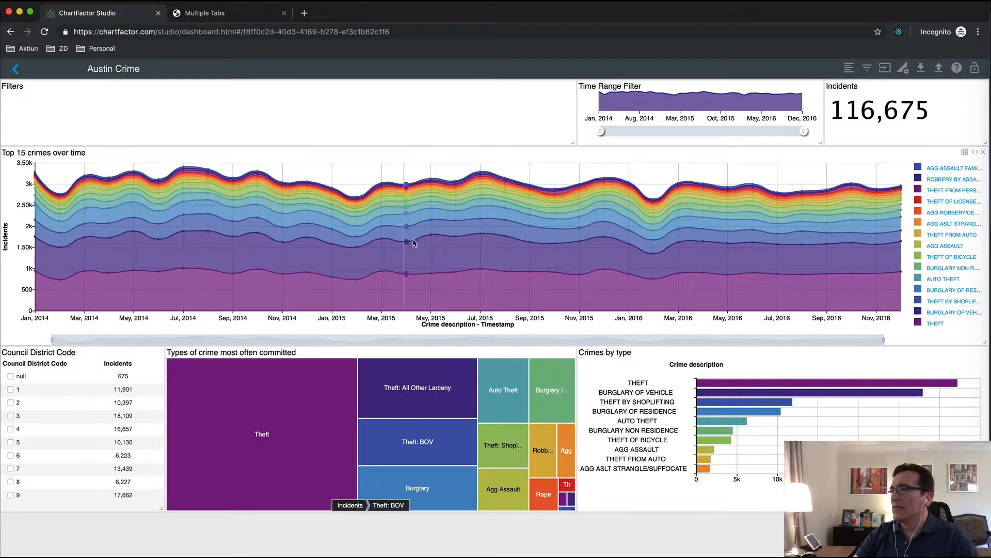
{"action": "left_click", "coordinate": [905, 72]}
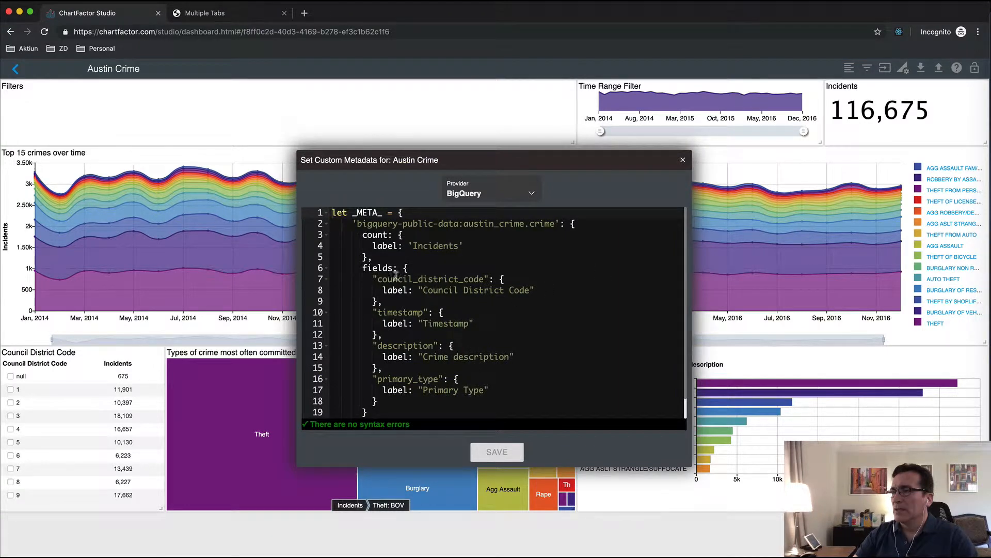
{"action": "double_click", "coordinate": [448, 246]}
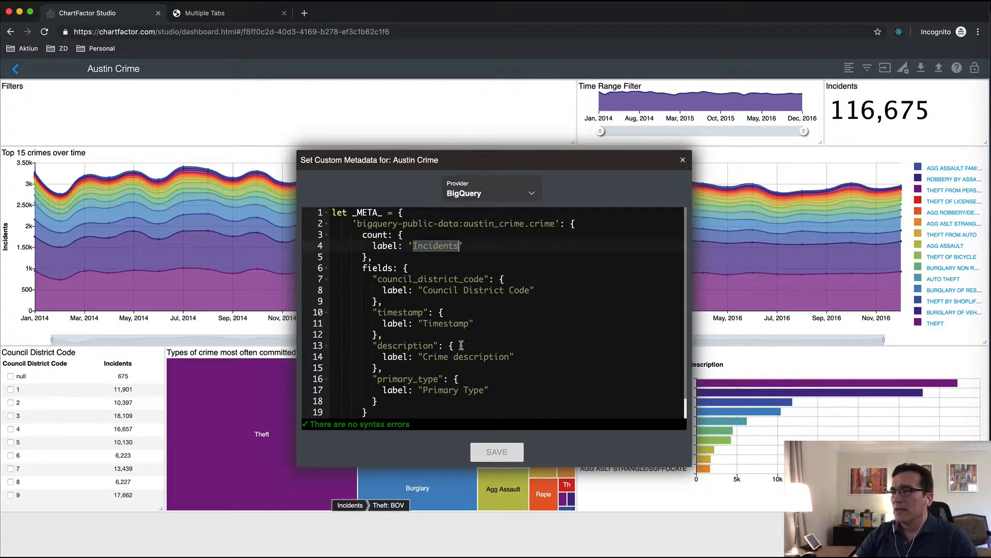
{"action": "scroll", "coordinate": [451, 353], "scroll_direction": "down", "scroll_amount": 1}
{"action": "scroll", "coordinate": [470, 331], "scroll_direction": "up", "scroll_amount": 1}
{"action": "left_click", "coordinate": [683, 161]}
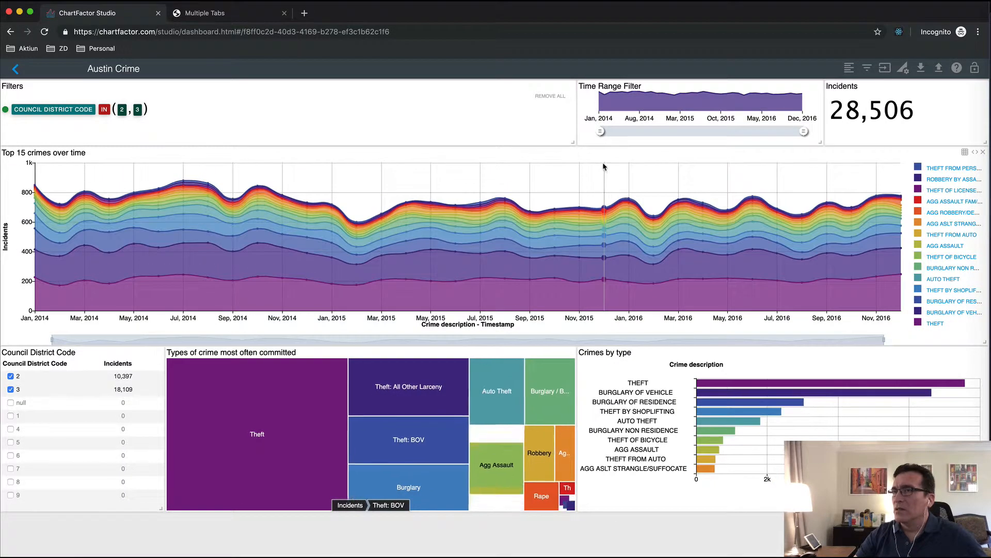
Narrow the dashboard's time range to January 2016 through December 2016, and remove all filters
{"action": "left_click_drag", "start_coordinate": [603, 132], "coordinate": [738, 132]}
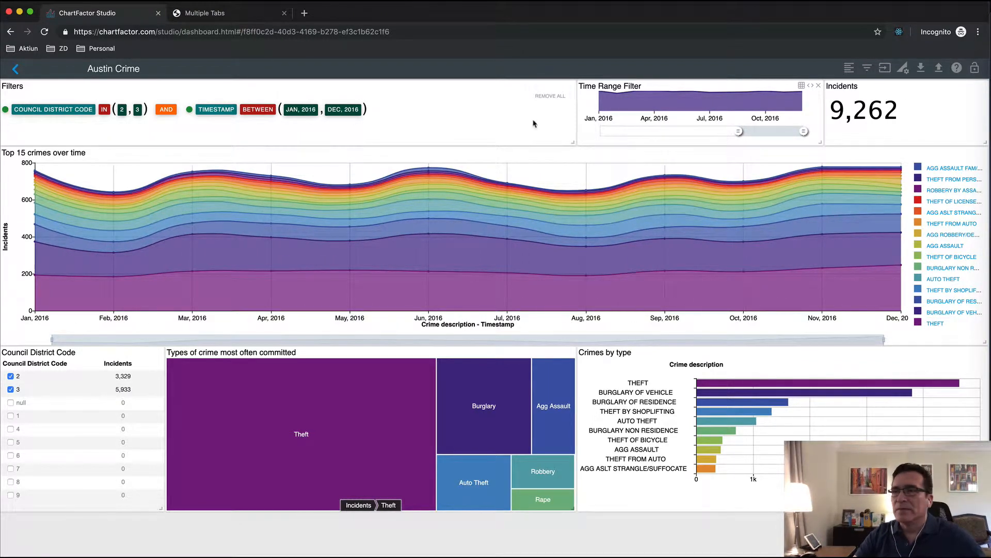
{"action": "left_click", "coordinate": [551, 97]}
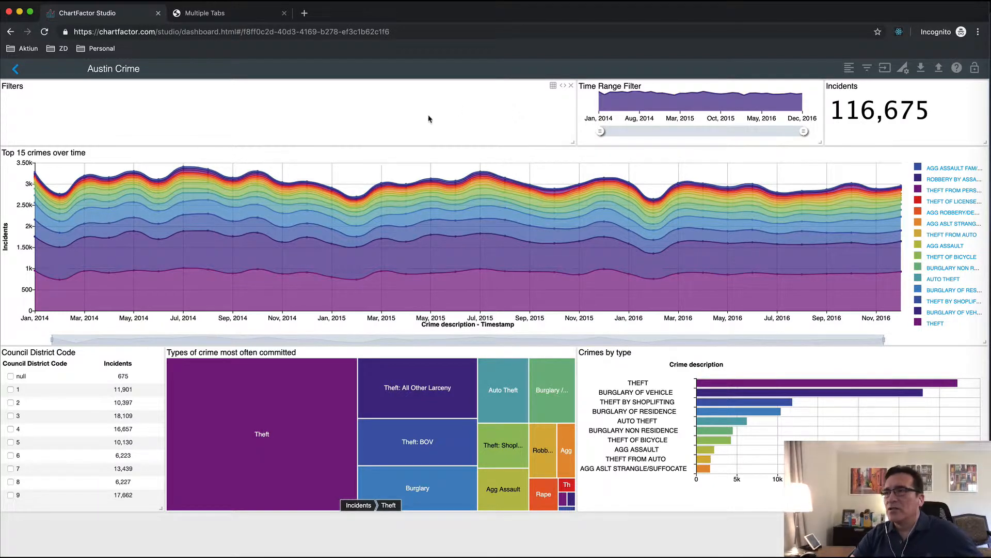
Export the dashboard as the CFS file Austin Crime in the cfsfiles folder
{"action": "key", "text": "super+Tab"}
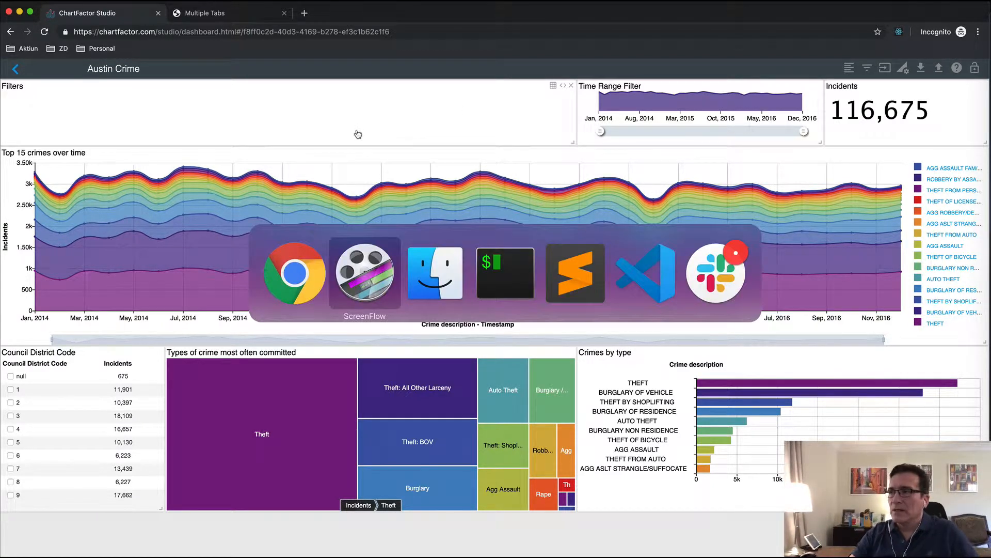
{"action": "left_click", "coordinate": [922, 68]}
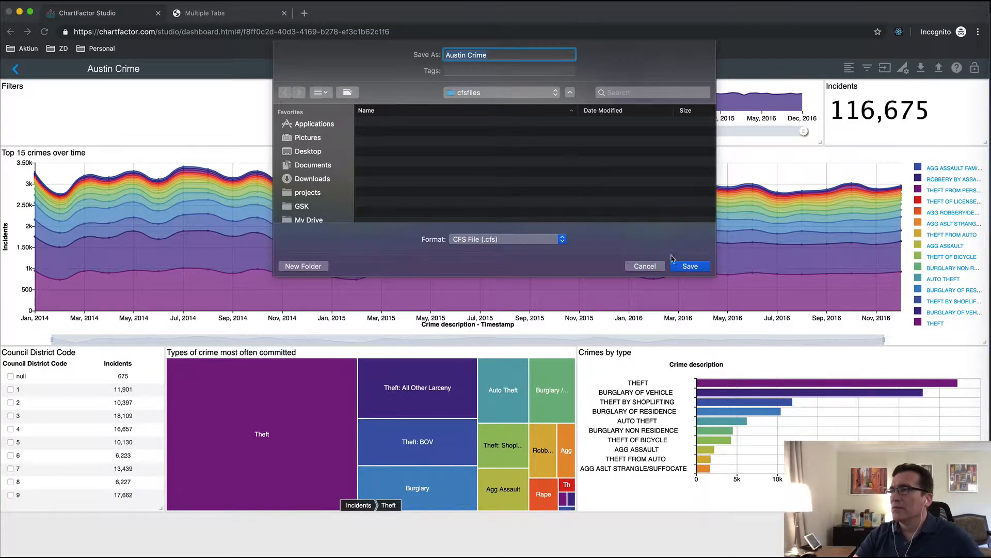
{"action": "left_click", "coordinate": [691, 267]}
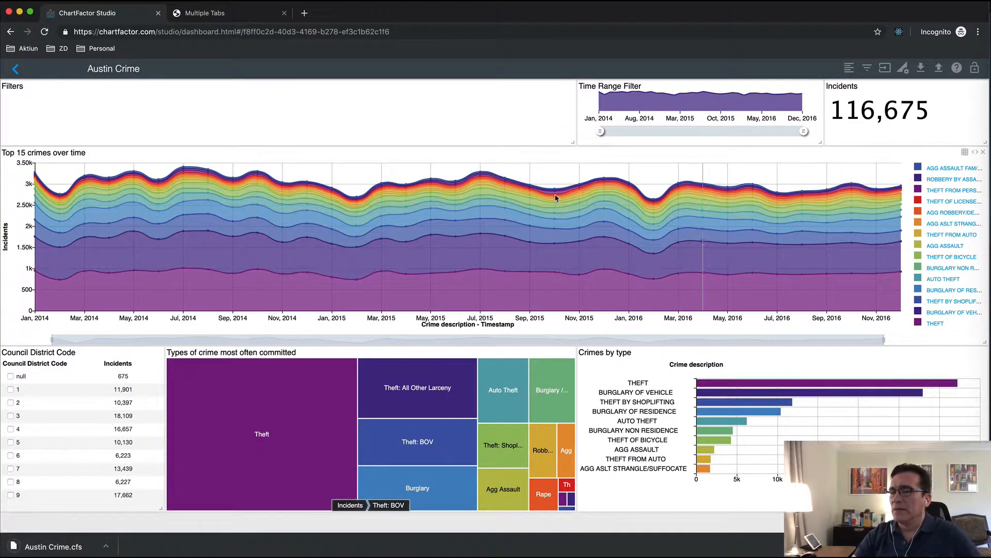
Switch to Finder and check the contents of the cfsfiles and cfsoutput folders
{"action": "key", "text": "super+Tab"}
{"action": "key", "text": "super+Tab"}
{"action": "key", "text": "super+Tab"}
{"action": "key", "text": "super+shift+Tab"}
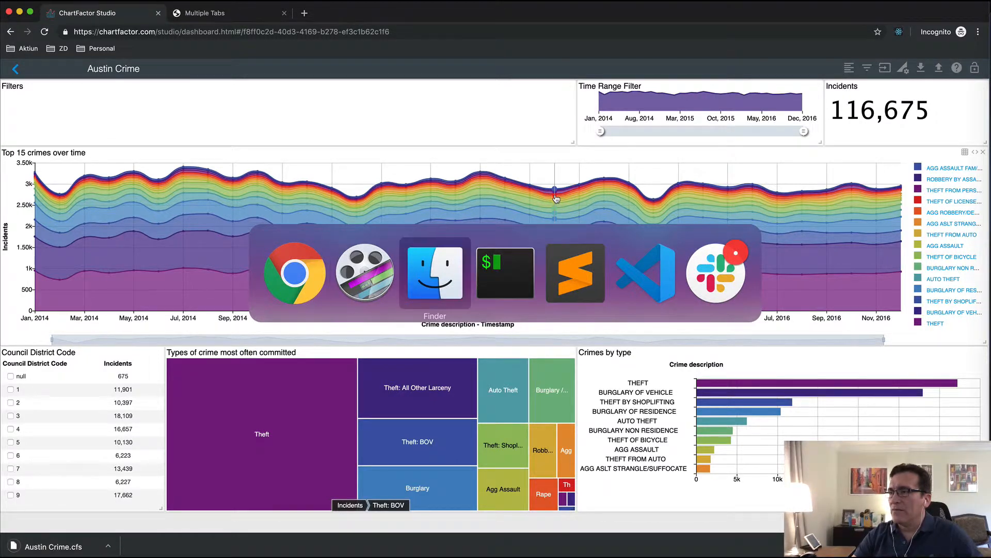
{"action": "left_click", "coordinate": [167, 103]}
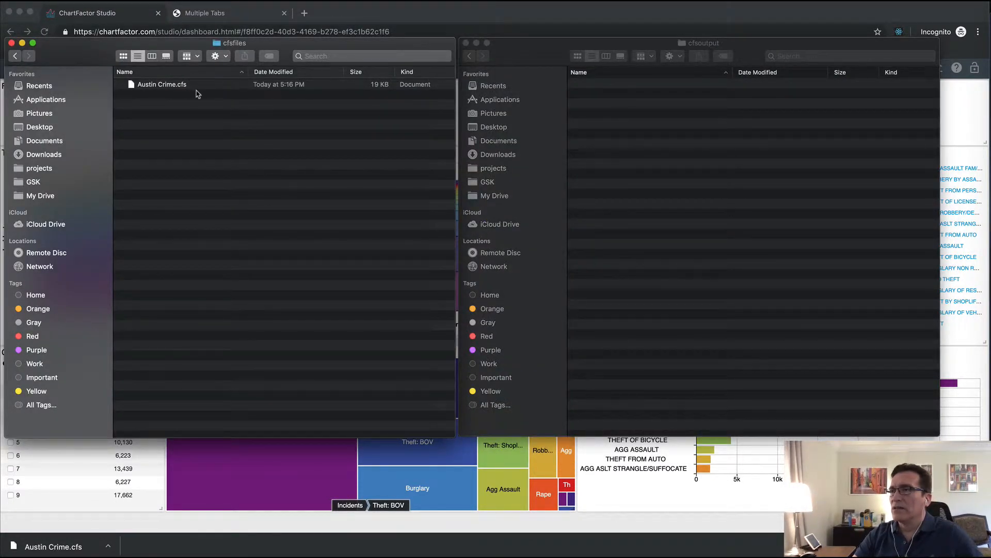
{"action": "left_click", "coordinate": [708, 149]}
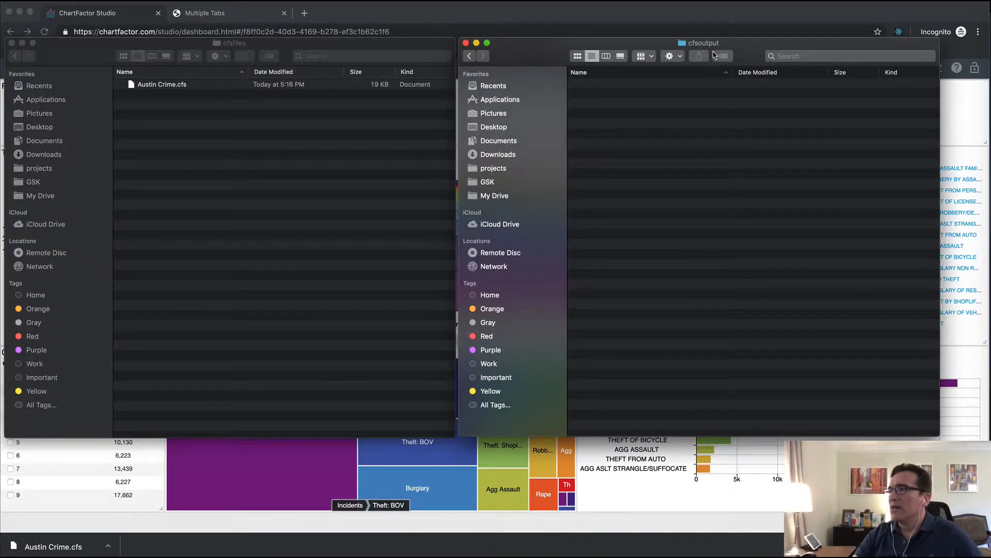
Switch to the terminal, convert ~/Documents/cli-tool/cfsfiles/Austin Crime.cfs with cfs into ~/Documents/cli-tool/cfsoutput/austin-crime, and check the cfsoutput folder in Finder
{"action": "key", "text": "super+Tab"}
{"action": "key", "text": "super+Tab"}
{"action": "key", "text": "super+Tab"}
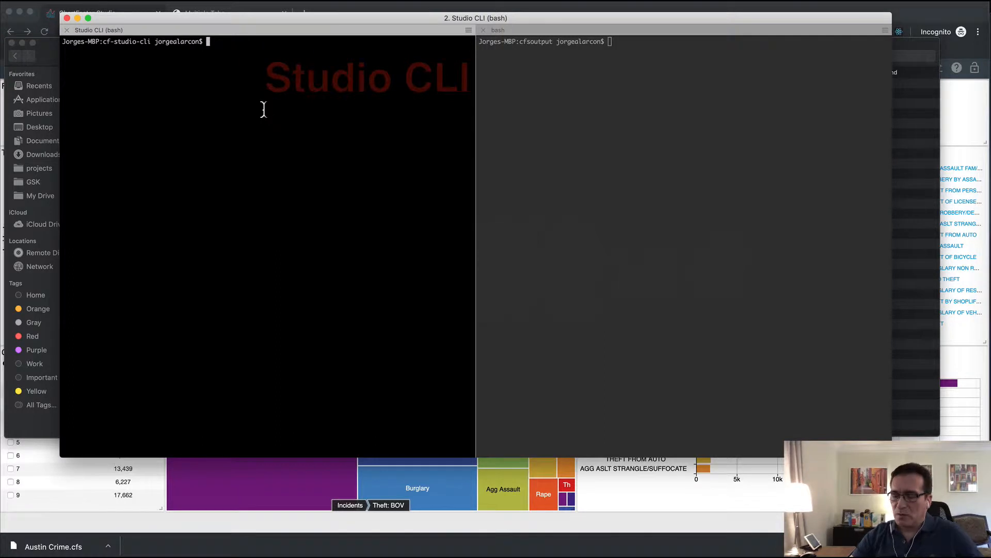
{"action": "type", "text": "cfs -i ~/Documents/cli-tool/cfsfiles/ -o ~/Documents/cli-tool/cfsoutput/portal"}
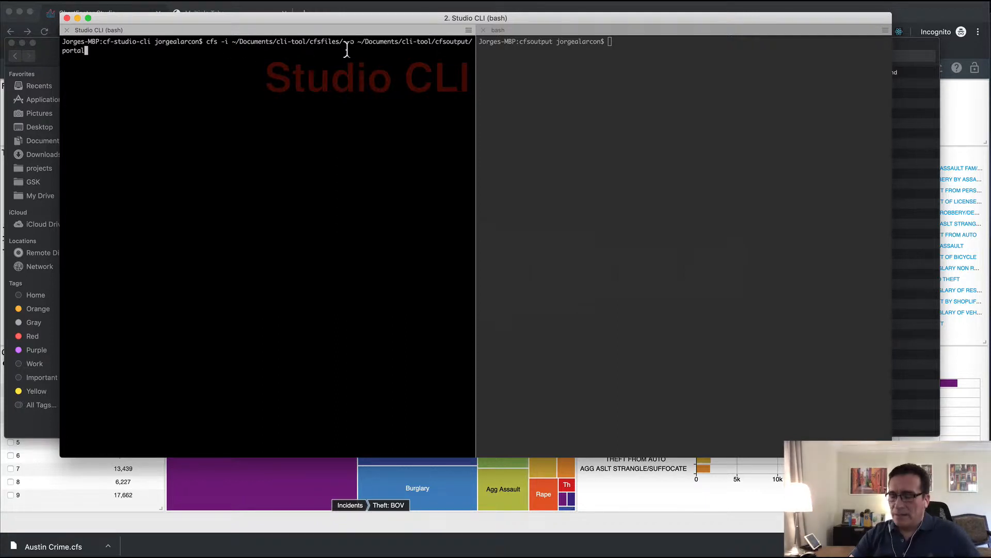
{"action": "key", "text": "Up"}
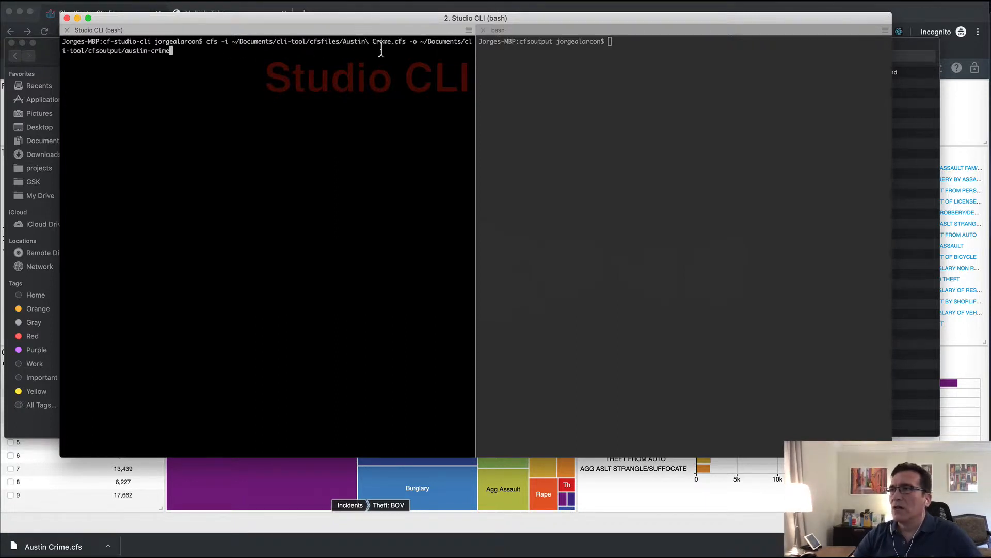
{"action": "left_click_drag", "start_coordinate": [406, 43], "coordinate": [309, 43]}
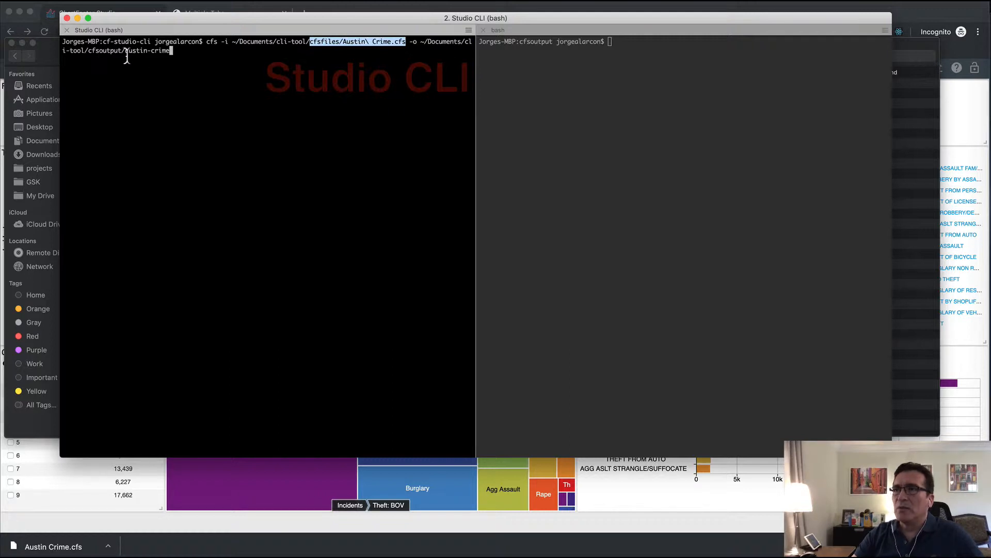
{"action": "left_click_drag", "start_coordinate": [126, 57], "coordinate": [172, 57]}
{"action": "left_click", "coordinate": [175, 57]}
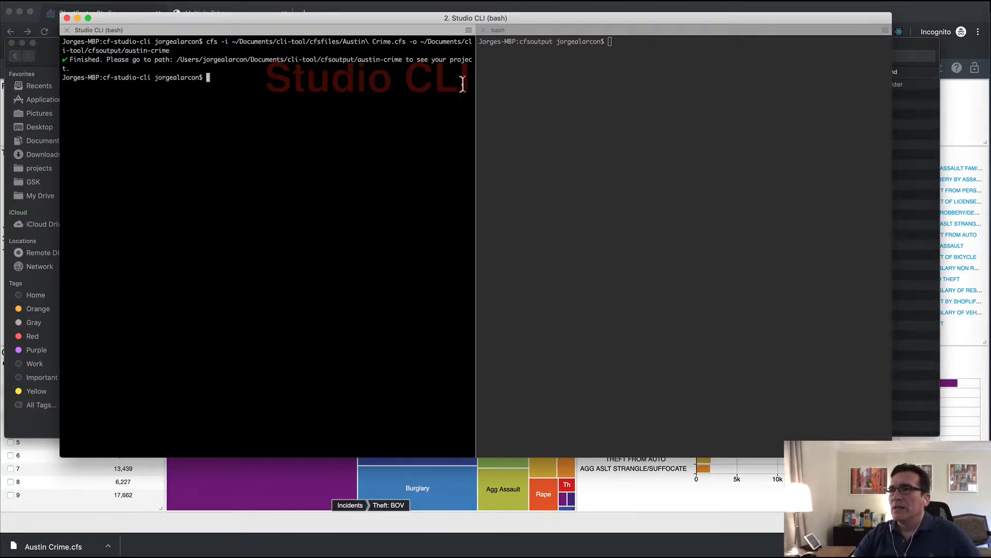
{"action": "key", "text": "super+Tab"}
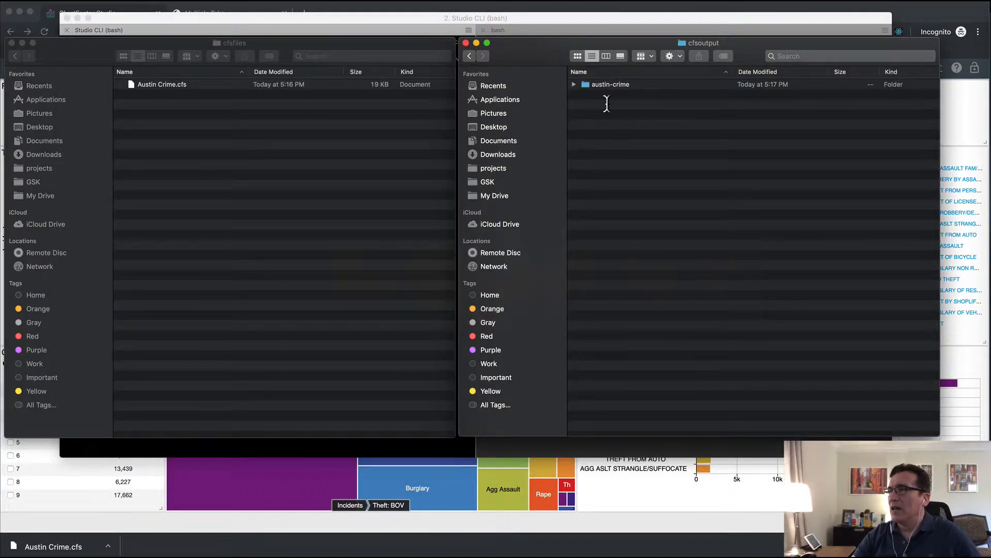
Start a local web server from the cfsoutput folder in the second terminal pane with the pythonweb command
{"action": "key", "text": "super+Tab"}
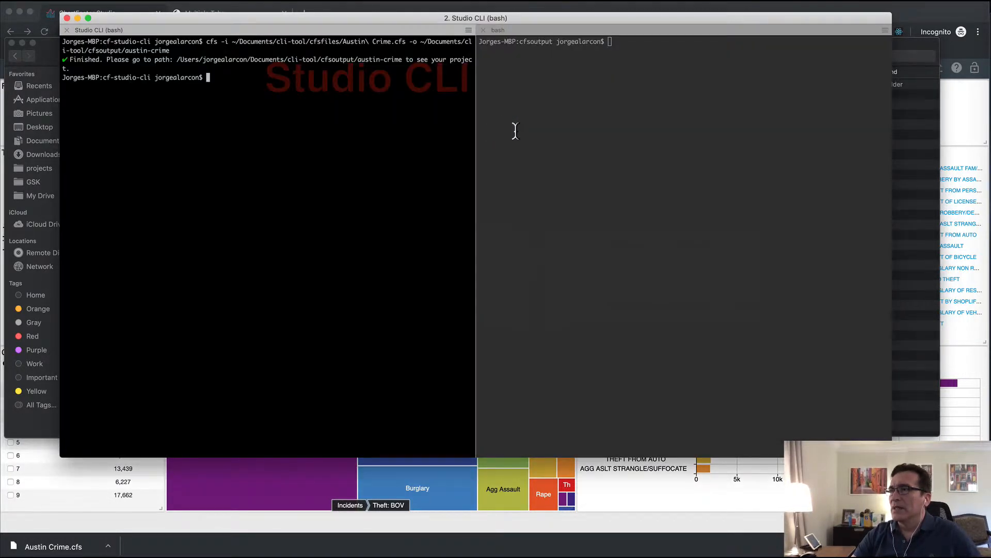
{"action": "left_click", "coordinate": [522, 131]}
{"action": "type", "text": "pythonweb"}
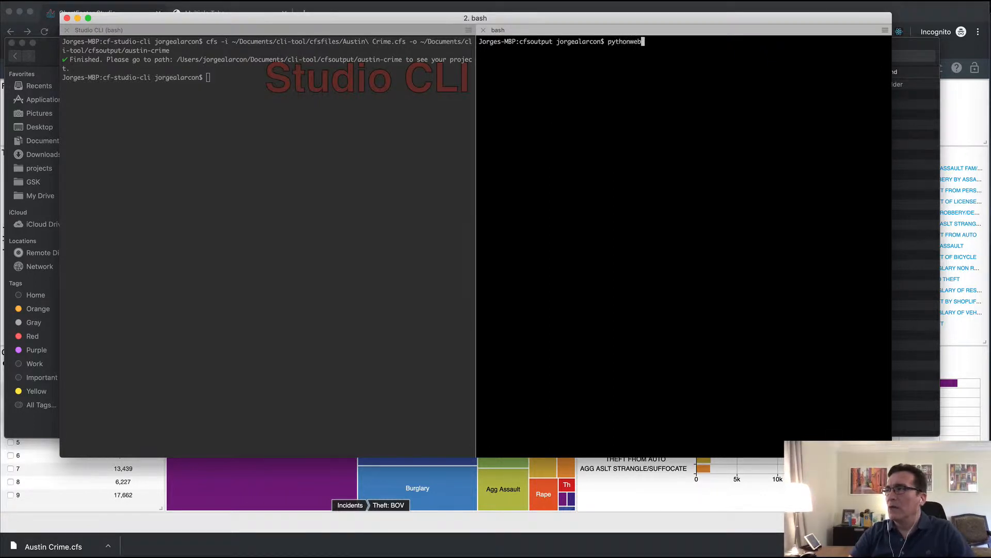
{"action": "key", "text": "Return"}
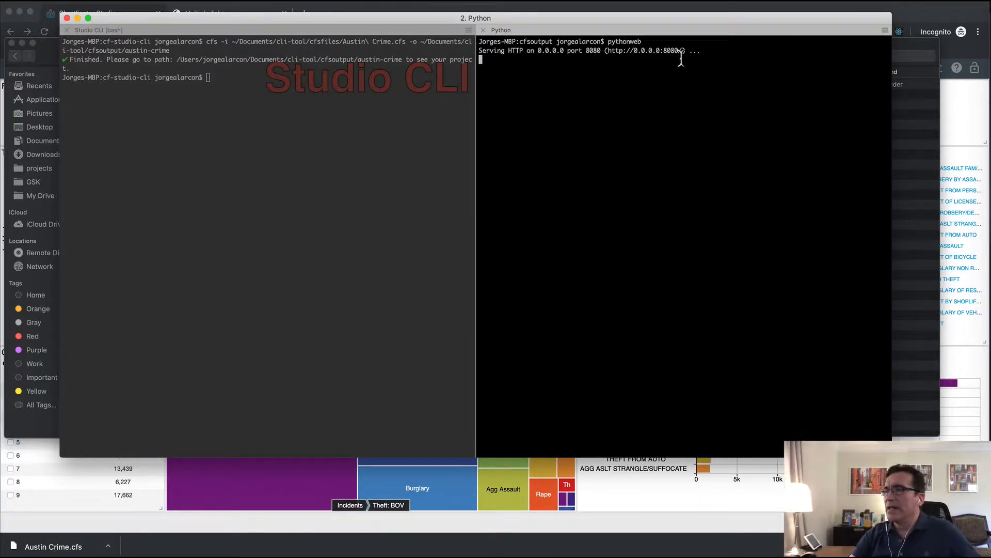
Switch to Chrome, replace the Multiple Tabs page with localhost:8080, open the austin-crime dashboard, and dismiss the downloads bar
{"action": "key", "text": "super+Tab"}
{"action": "key", "text": "super+Tab"}
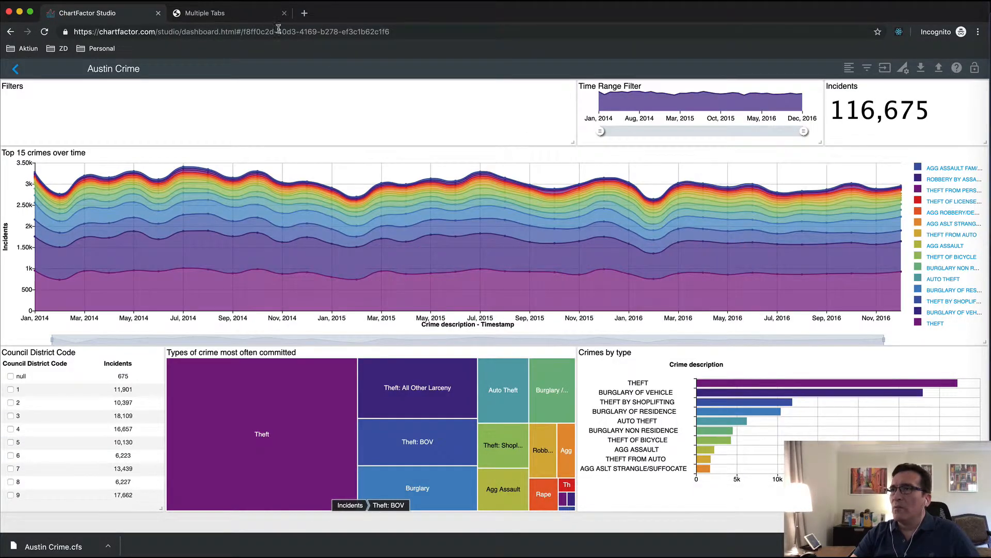
{"action": "left_click", "coordinate": [284, 13]}
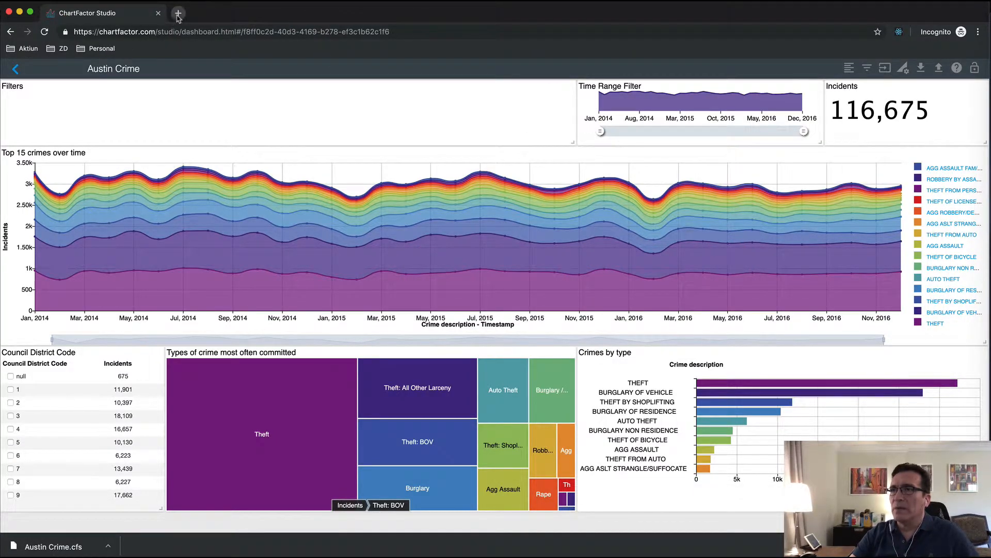
{"action": "left_click", "coordinate": [178, 13]}
{"action": "type", "text": "http://localhost:3333"}
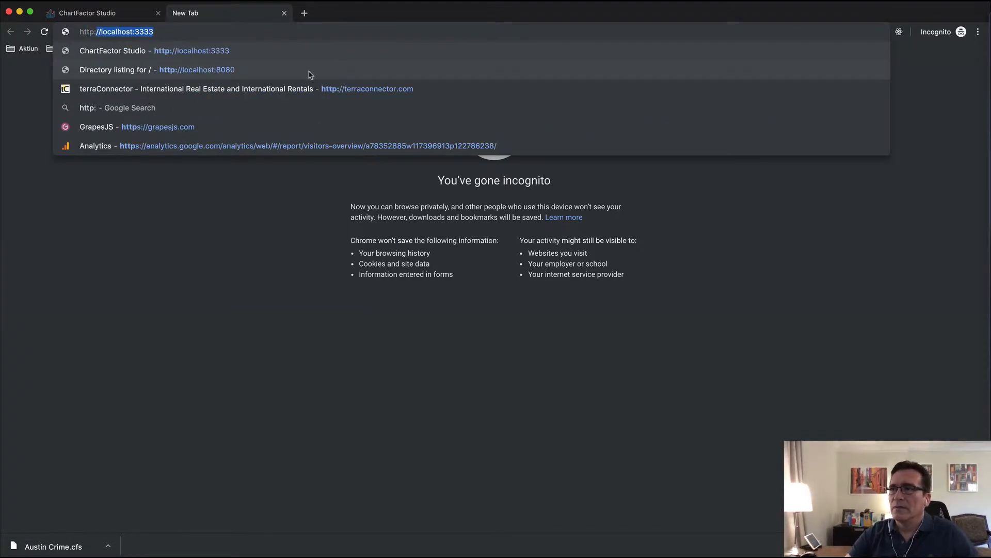
{"action": "left_click", "coordinate": [310, 75]}
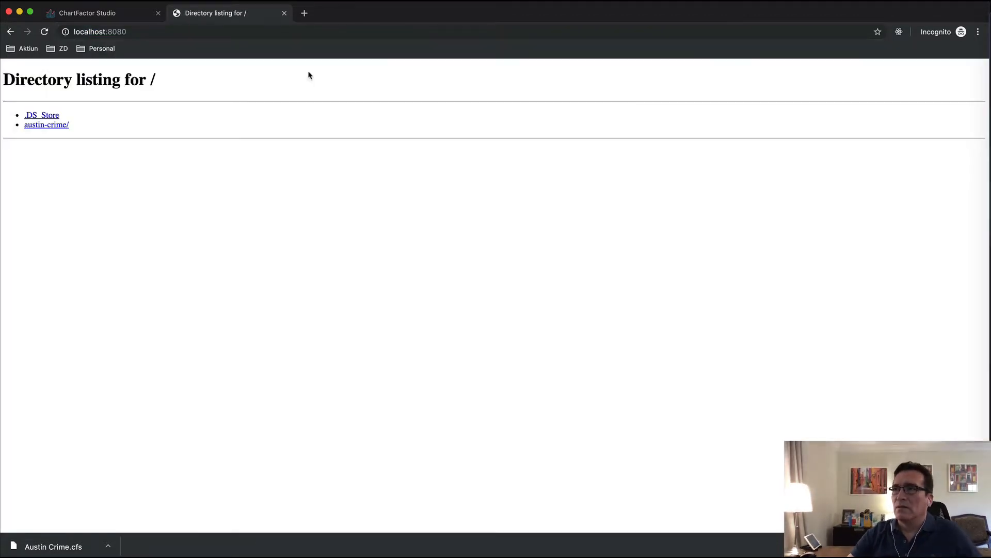
{"action": "left_click", "coordinate": [54, 126]}
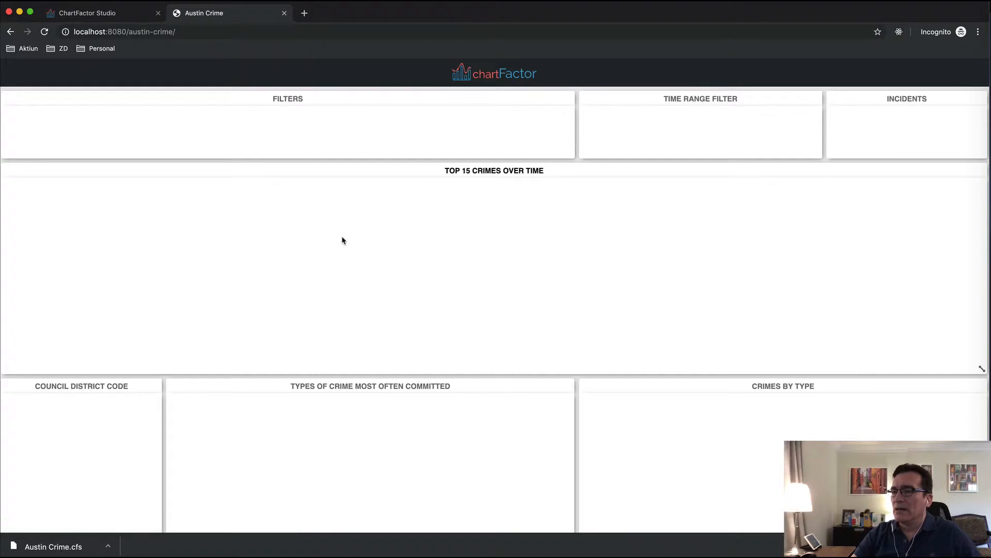
{"action": "left_click", "coordinate": [980, 547]}
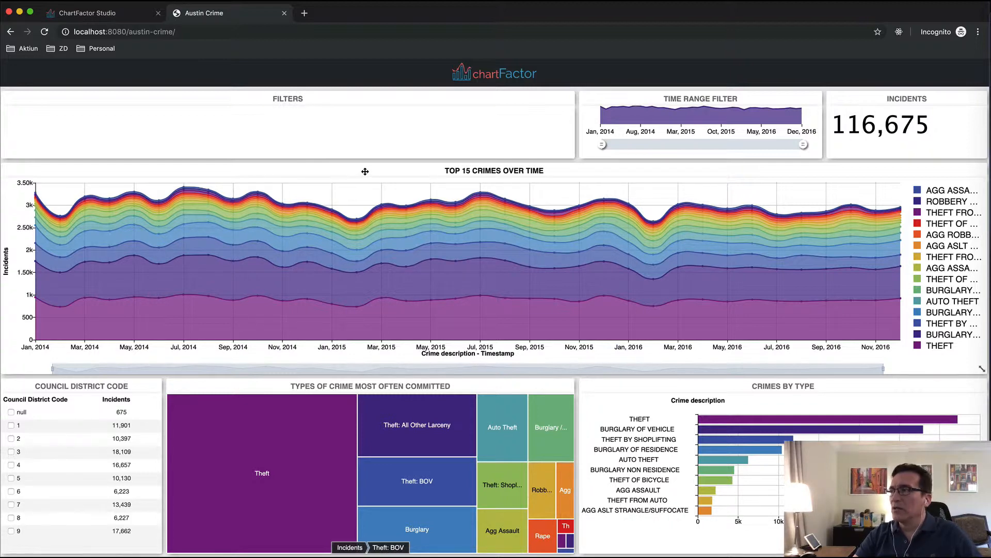
Filter the generated dashboard to council districts 2 through 6 and January to December 2014, and remove all filters
{"action": "left_click", "coordinate": [11, 439]}
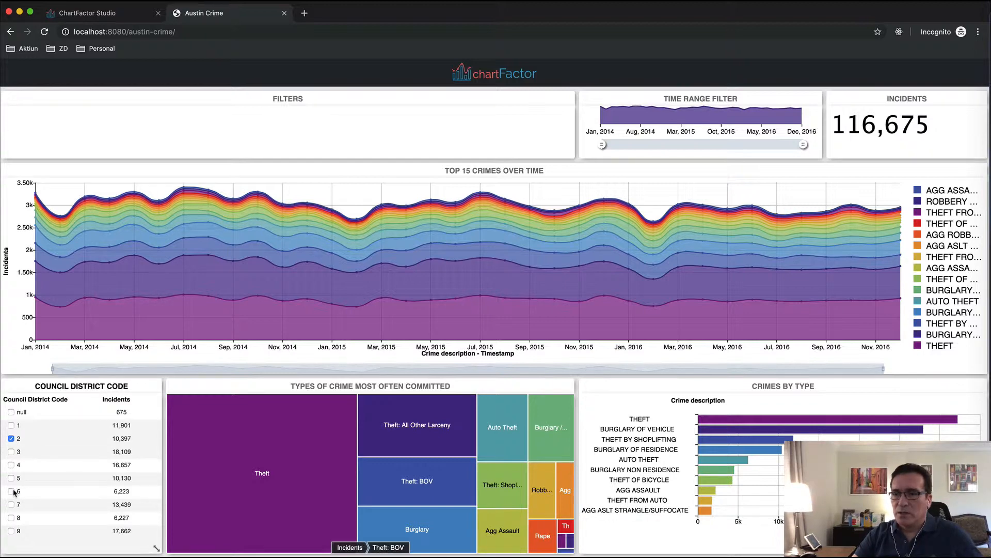
{"action": "left_click", "coordinate": [12, 491], "text": "shift"}
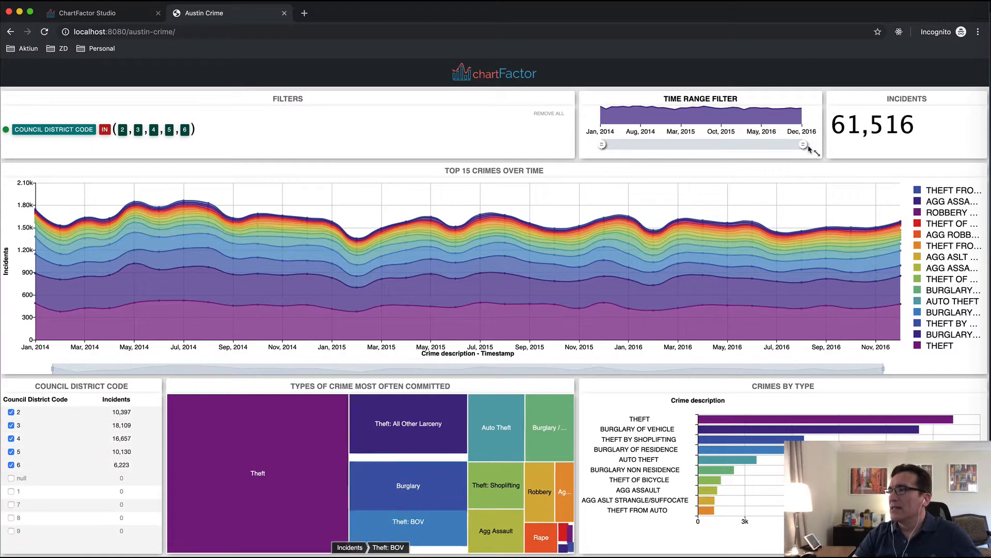
{"action": "left_click_drag", "start_coordinate": [803, 144], "coordinate": [667, 145]}
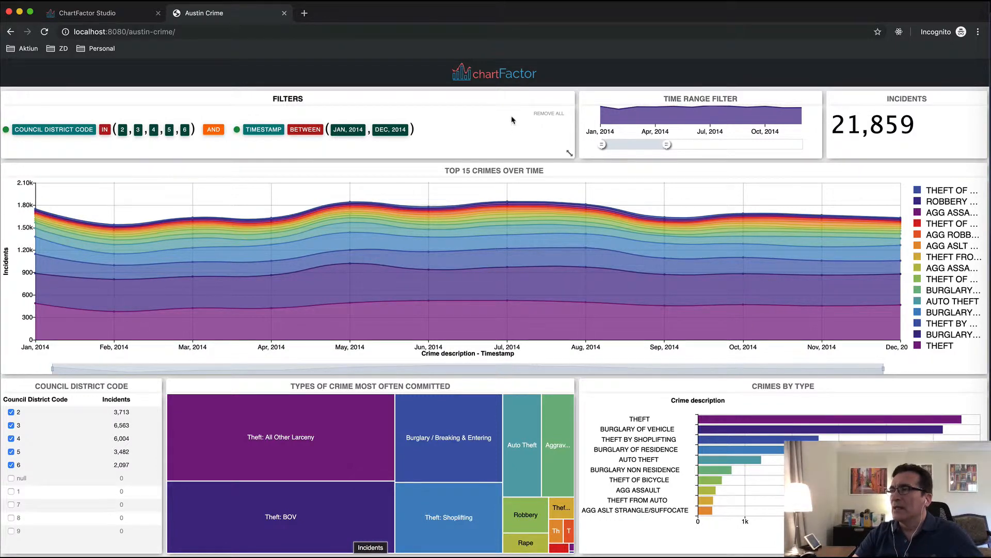
{"action": "left_click", "coordinate": [541, 115]}
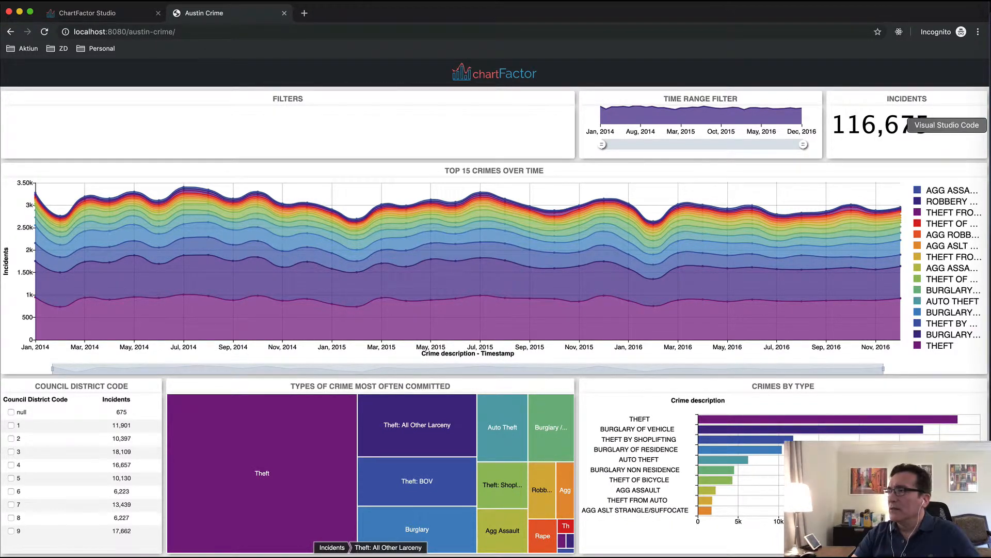
Open a new Visual Studio Code window, enlarge it to fill the screen, and open the austin-crime folder from cfsoutput in the editor
{"action": "right_click", "coordinate": [989, 125]}
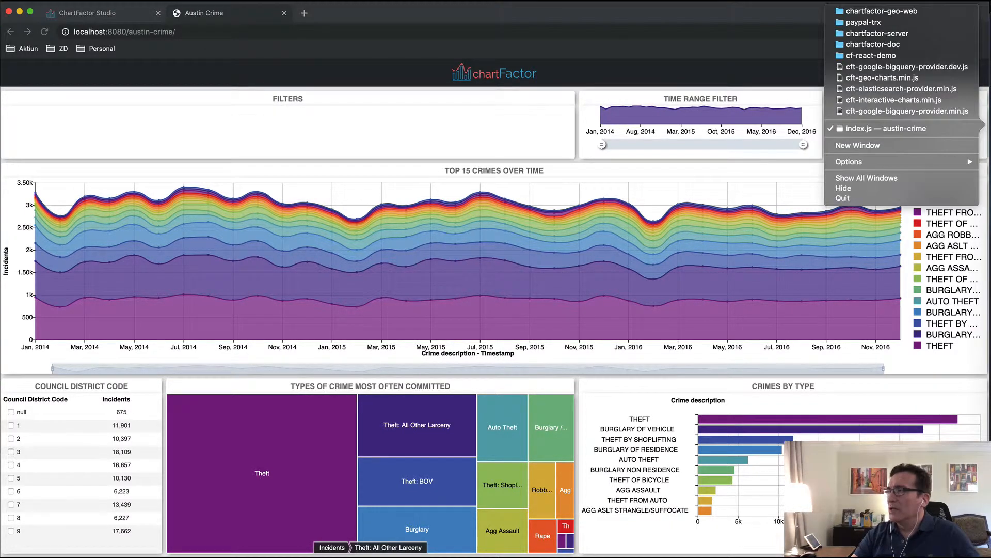
{"action": "left_click", "coordinate": [931, 147]}
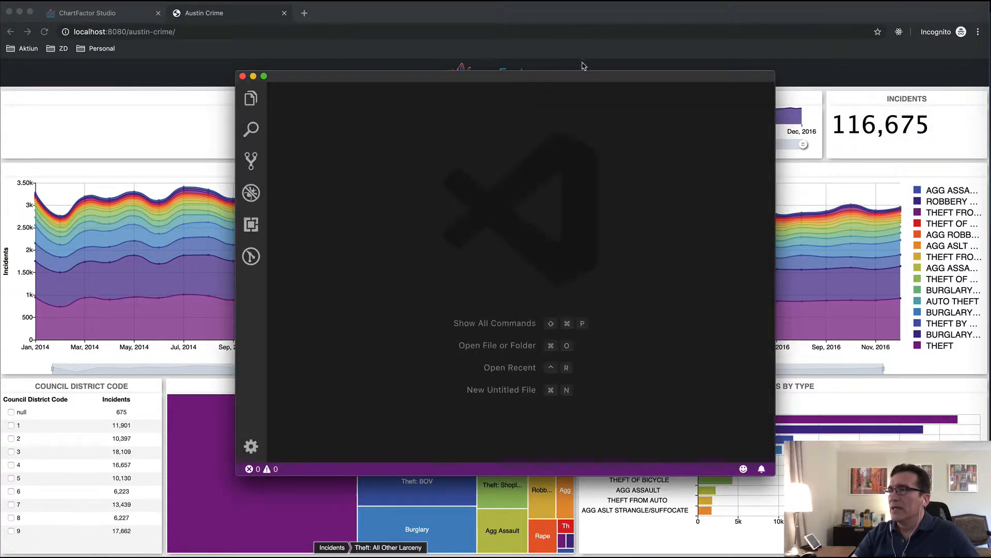
{"action": "left_click_drag", "start_coordinate": [586, 77], "coordinate": [351, 7]}
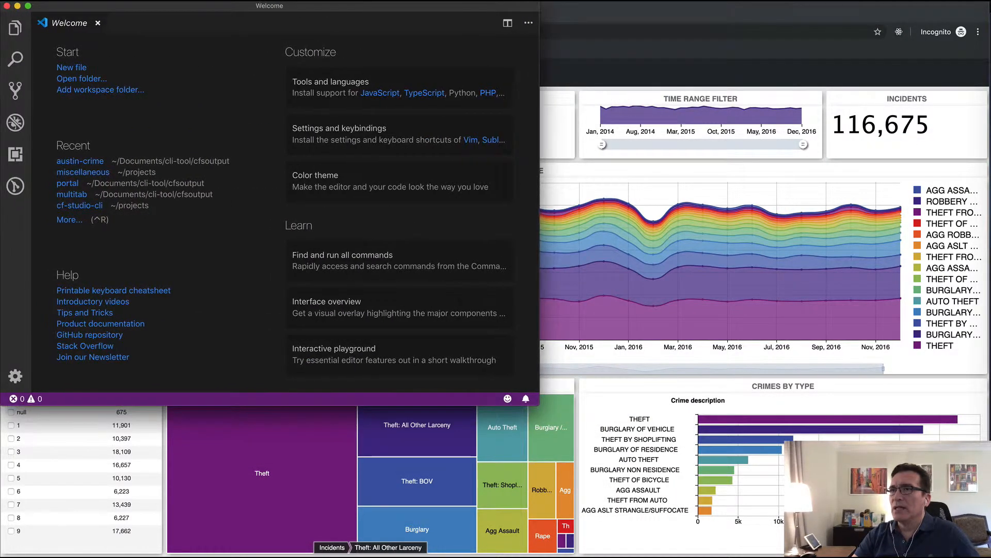
{"action": "left_click_drag", "start_coordinate": [537, 402], "coordinate": [989, 555]}
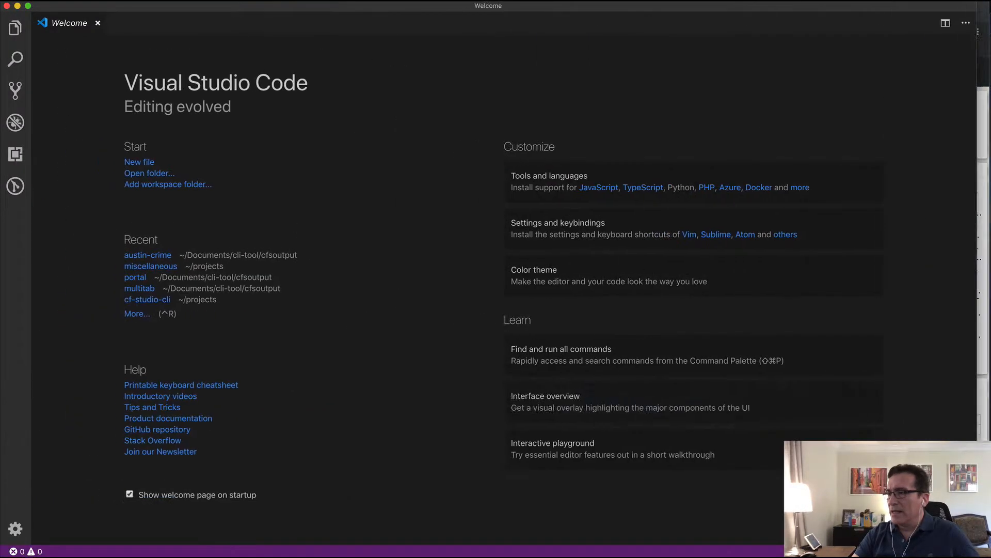
{"action": "left_click", "coordinate": [988, 22]}
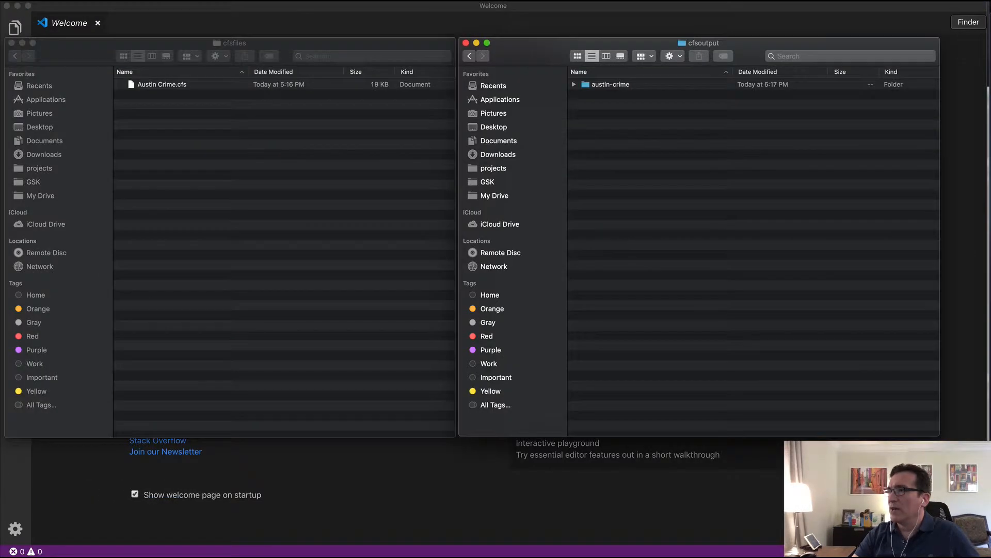
{"action": "left_click", "coordinate": [606, 85]}
{"action": "left_click_drag", "start_coordinate": [606, 89], "coordinate": [486, 524]}
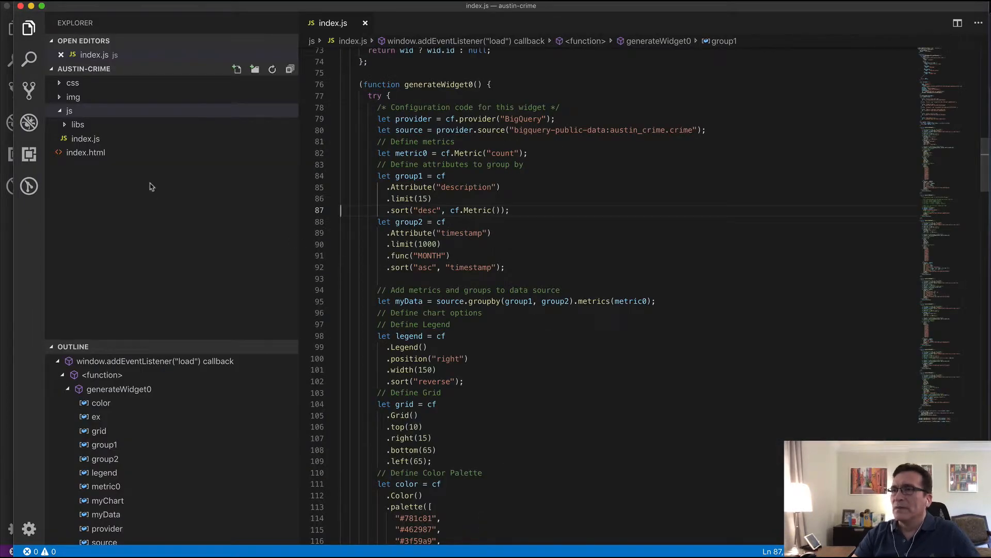
Open index.js from the project's js folder and look through the generateWidget0 configuration code
{"action": "left_click", "coordinate": [62, 112]}
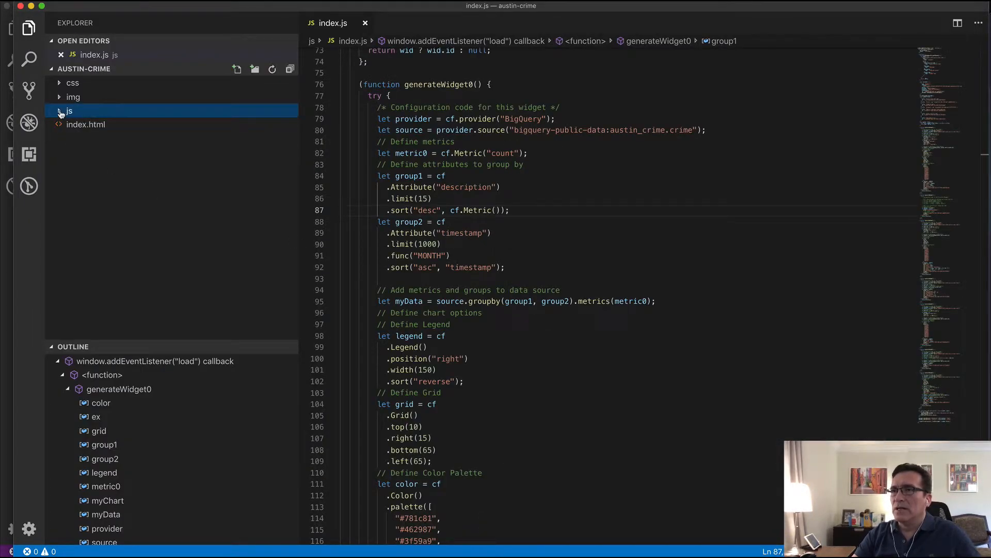
{"action": "left_click", "coordinate": [61, 112]}
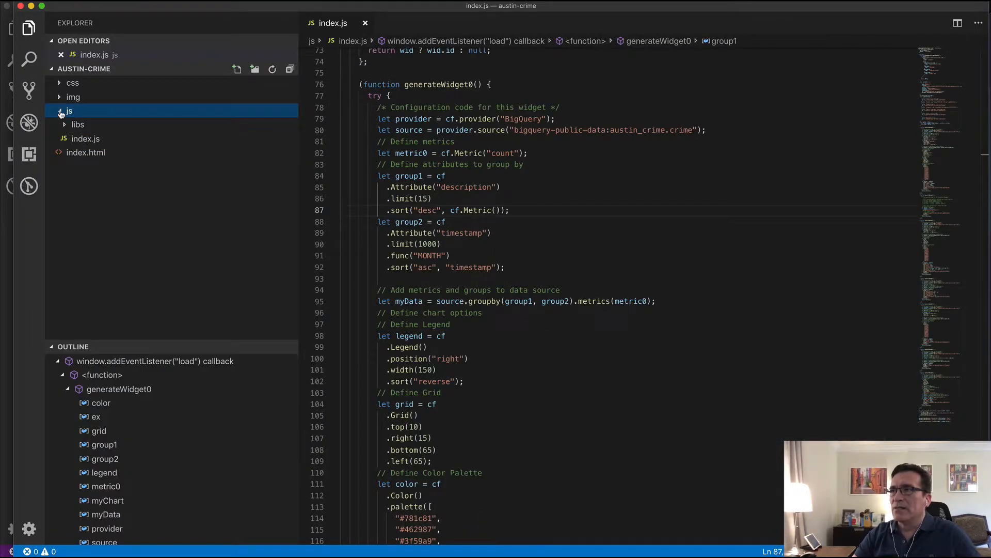
{"action": "left_click", "coordinate": [94, 140]}
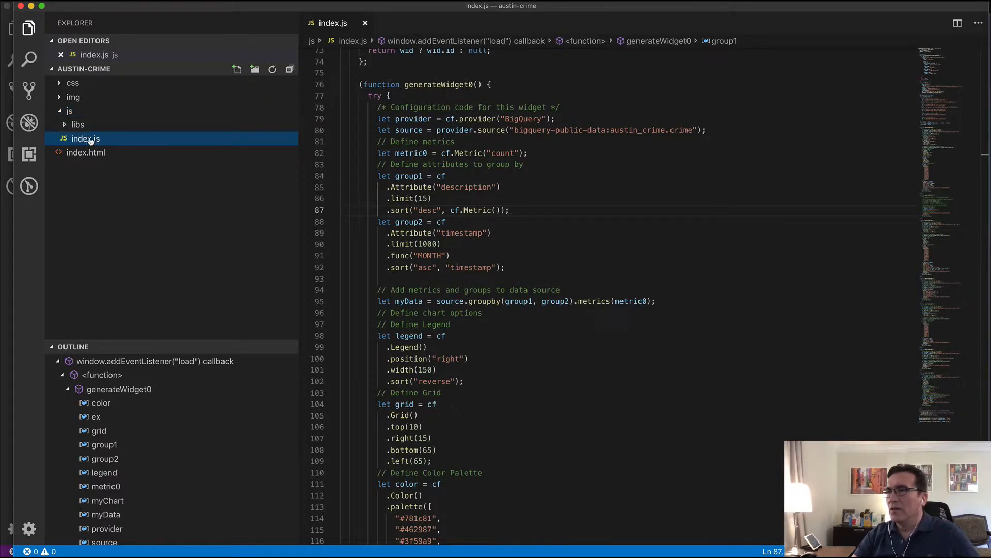
{"action": "left_click", "coordinate": [519, 210]}
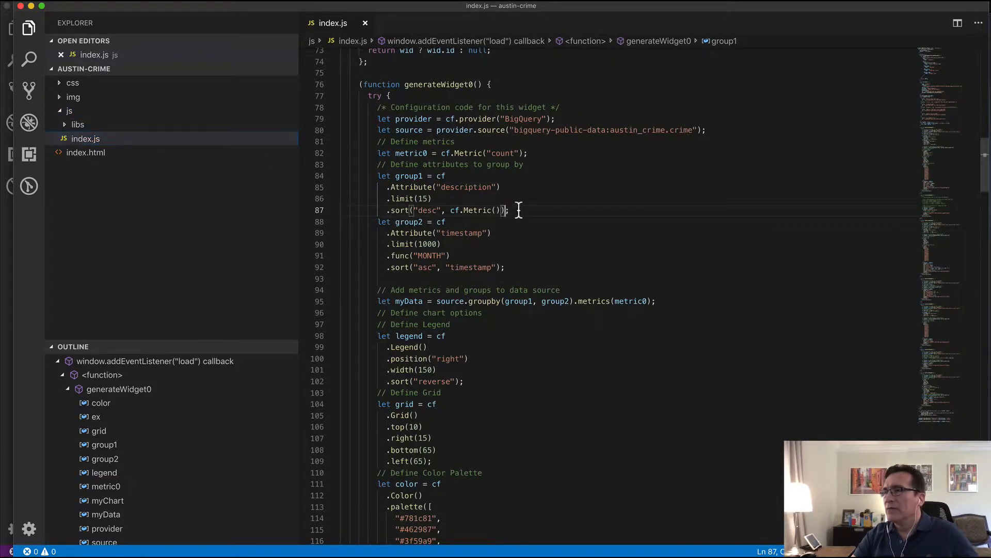
{"action": "scroll", "coordinate": [548, 220], "scroll_direction": "up", "scroll_amount": 1}
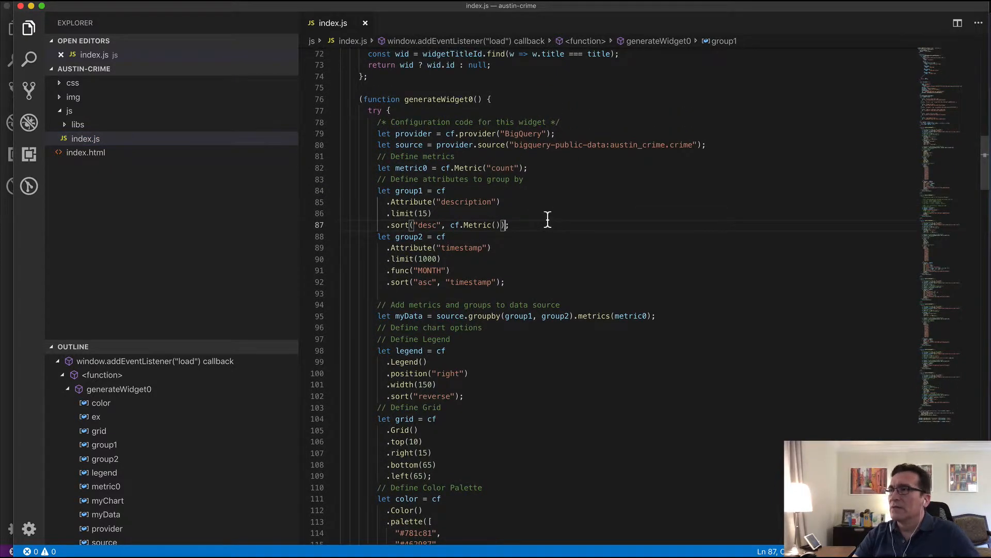
{"action": "scroll", "coordinate": [548, 218], "scroll_direction": "down", "scroll_amount": 2}
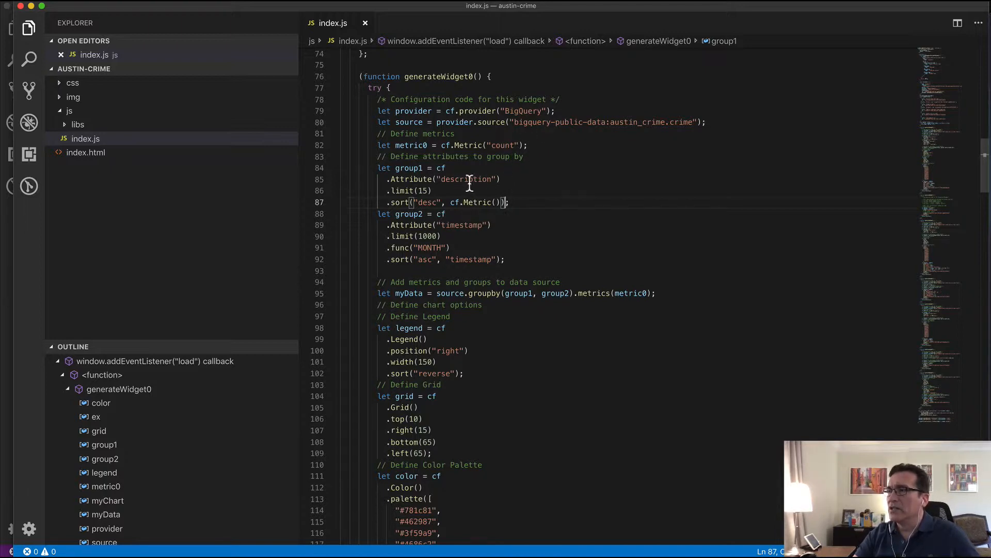
Examine the description attribute, its limit and sort order, and the timestamp function in the generateWidget0 grouping code
{"action": "left_click", "coordinate": [426, 179]}
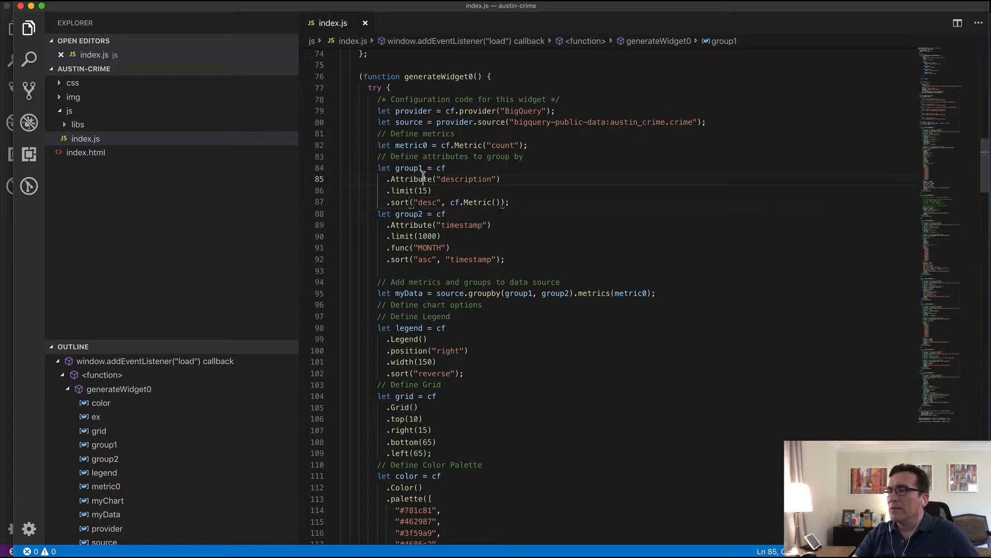
{"action": "double_click", "coordinate": [460, 179]}
{"action": "double_click", "coordinate": [423, 191]}
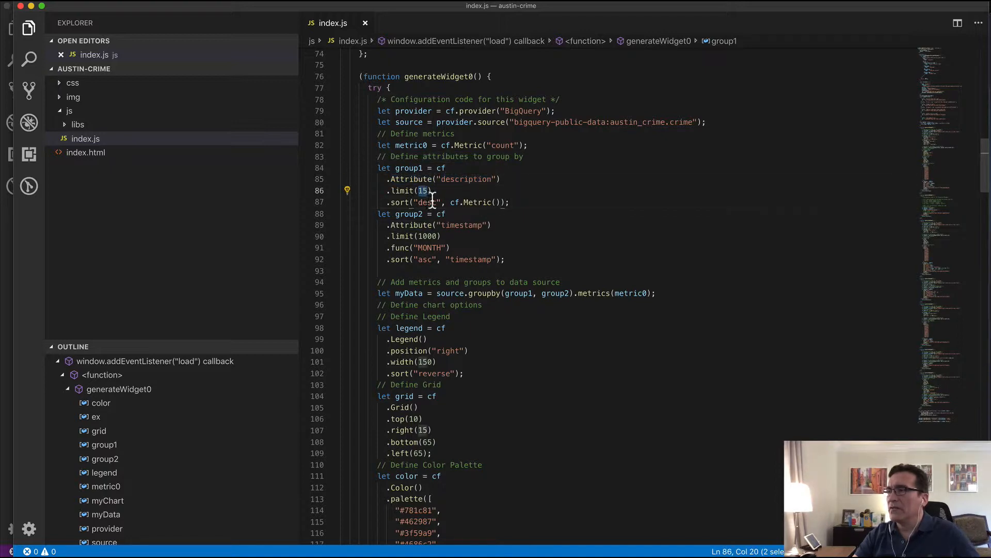
{"action": "double_click", "coordinate": [428, 202]}
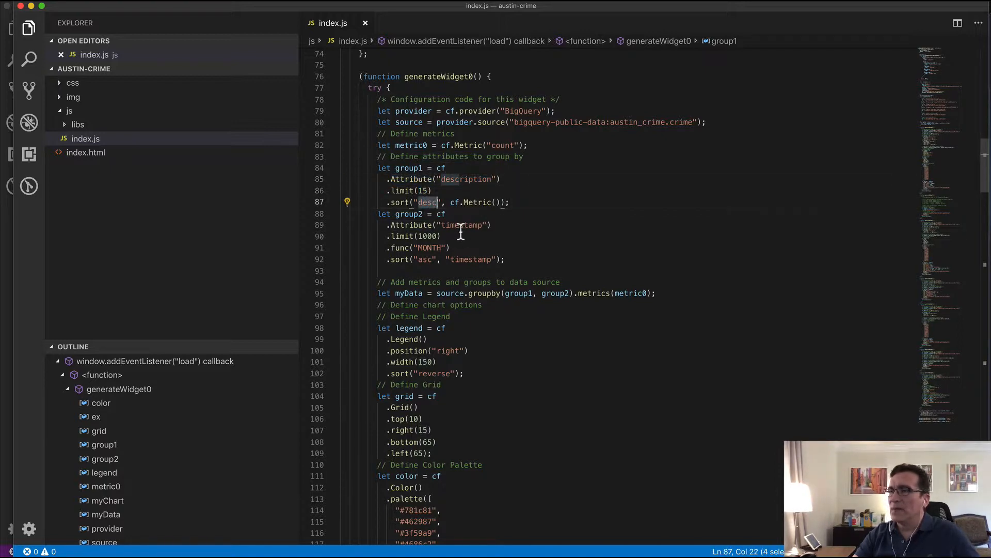
{"action": "double_click", "coordinate": [423, 250]}
{"action": "double_click", "coordinate": [429, 205]}
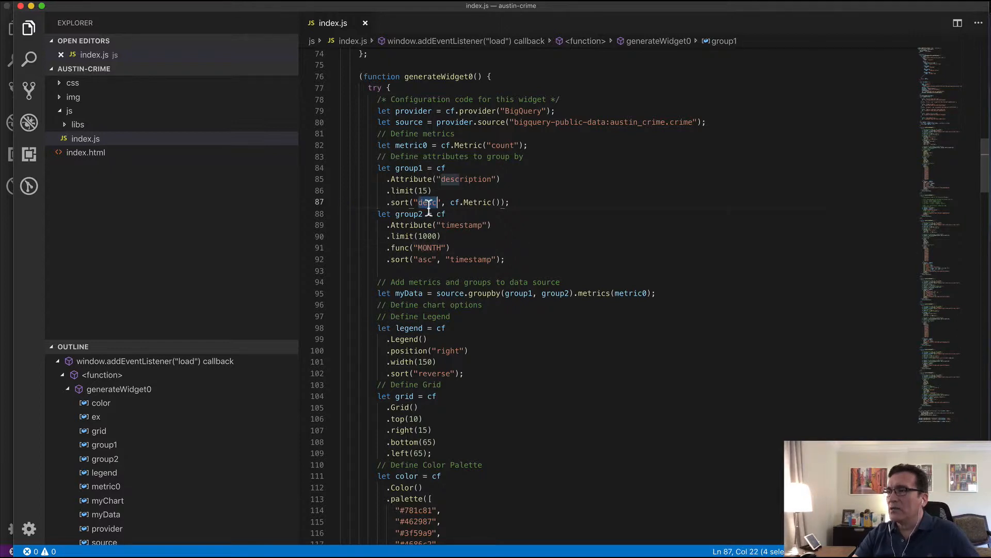
Set the description attribute's limit to 5 in generateWidget0, save index.js, and reload the Austin Crime web app in Chrome
{"action": "left_click", "coordinate": [422, 191]}
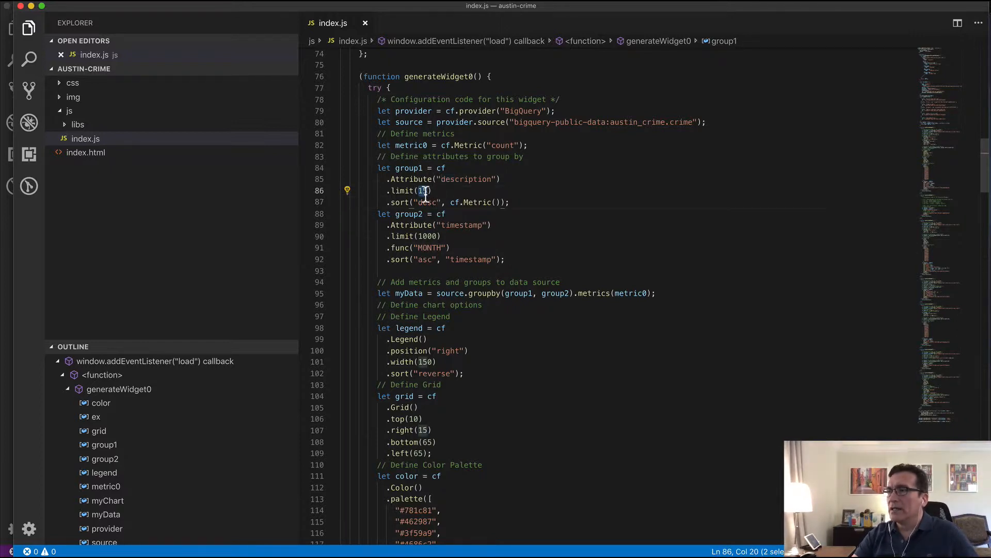
{"action": "key", "text": "BackSpace"}
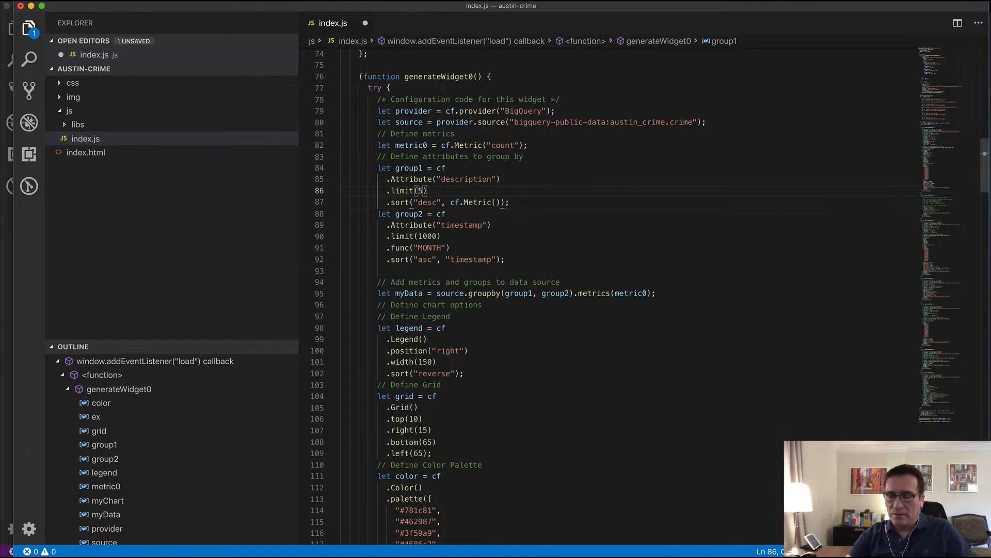
{"action": "key", "text": "super+s"}
{"action": "key", "text": "super+Tab"}
{"action": "key", "text": "super+Tab"}
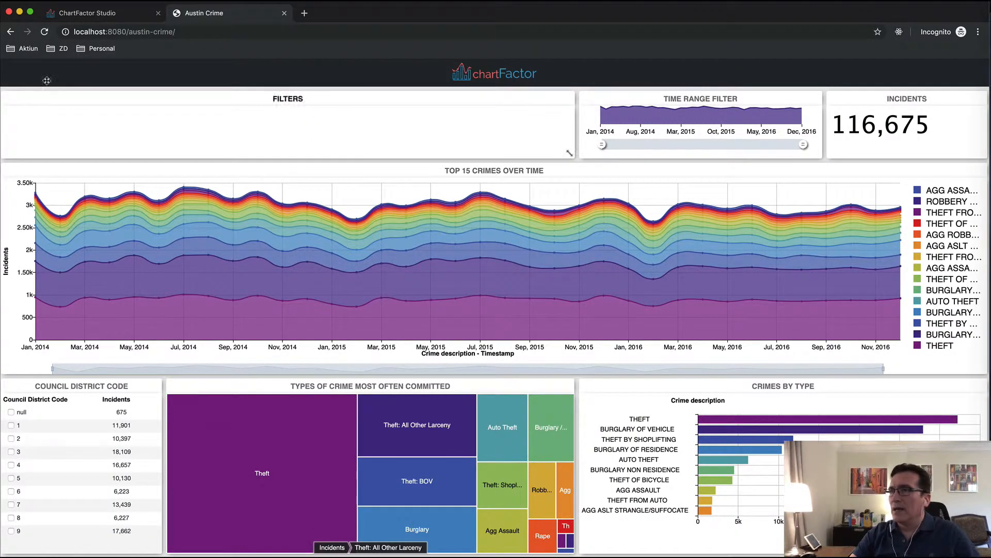
{"action": "left_click", "coordinate": [45, 32]}
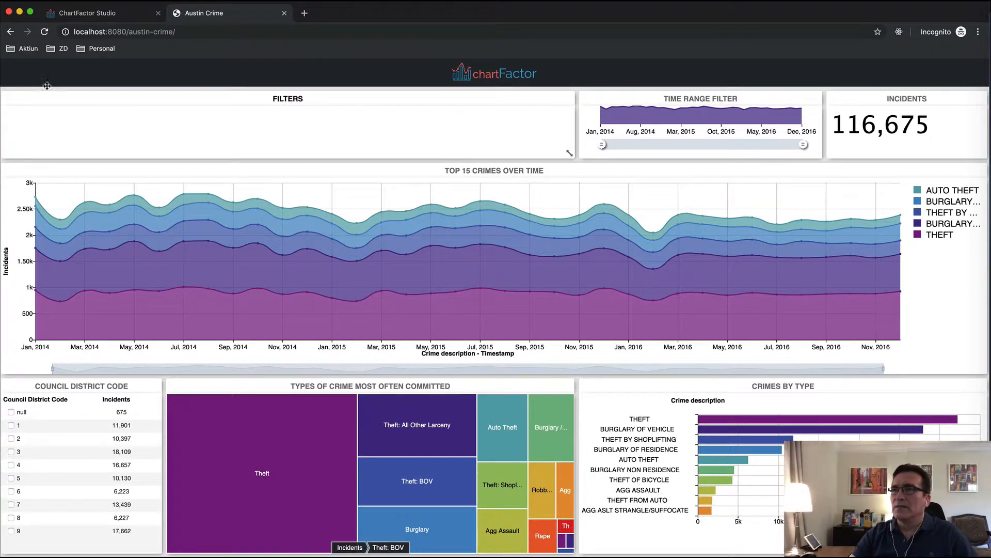
Return the local site to its directory listing and open the Austin 311 Calls dashboard in ChartFactor Studio
{"action": "left_click", "coordinate": [10, 32]}
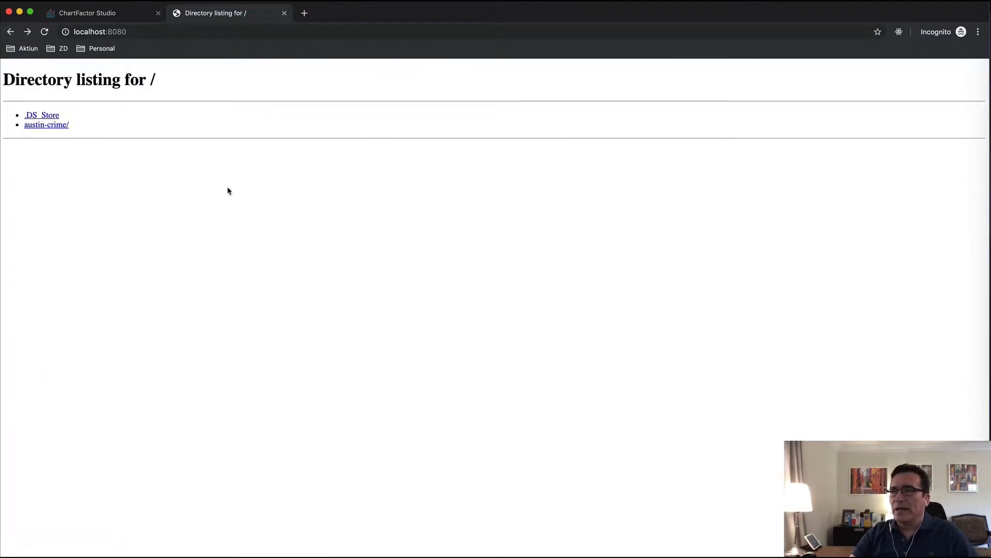
{"action": "left_click", "coordinate": [129, 14]}
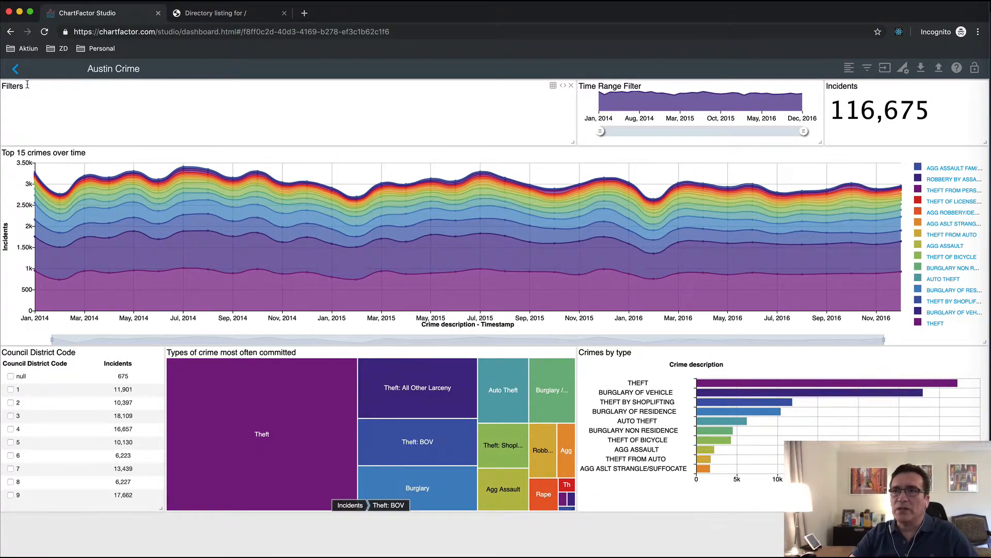
{"action": "left_click", "coordinate": [16, 69]}
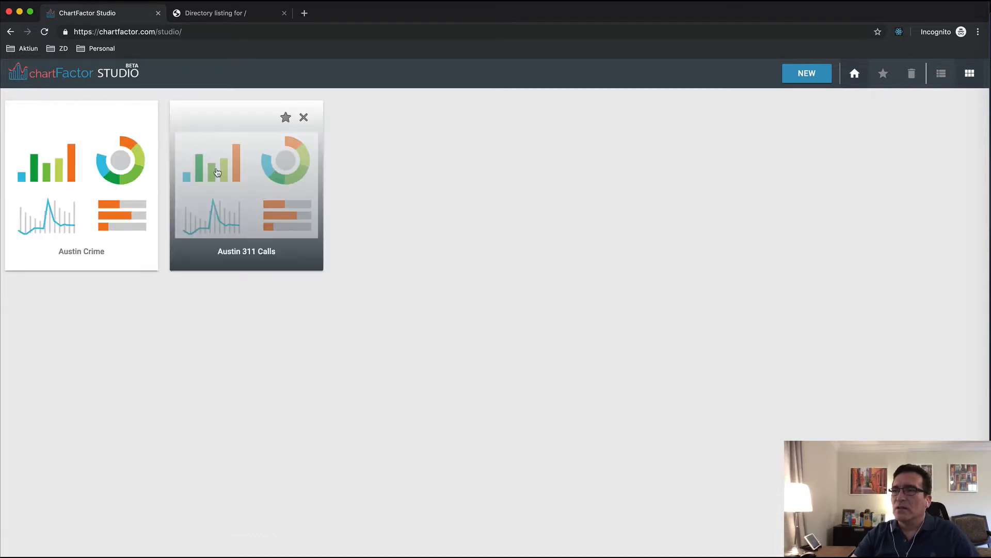
{"action": "left_click", "coordinate": [252, 189]}
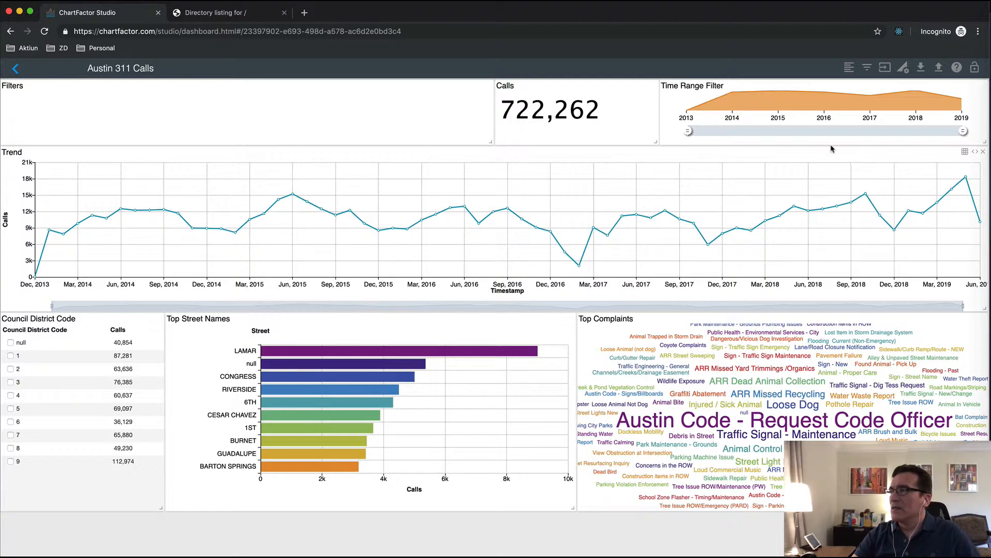
Export the Austin 311 Calls dashboard as a CFS file to the cfsfiles folder and return to the dashboard list
{"action": "left_click", "coordinate": [923, 67]}
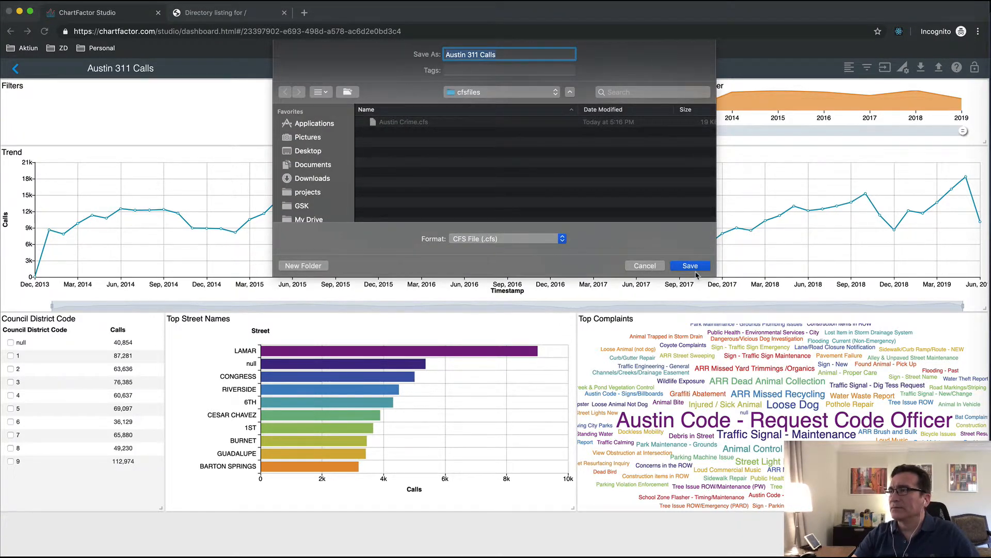
{"action": "left_click", "coordinate": [692, 266]}
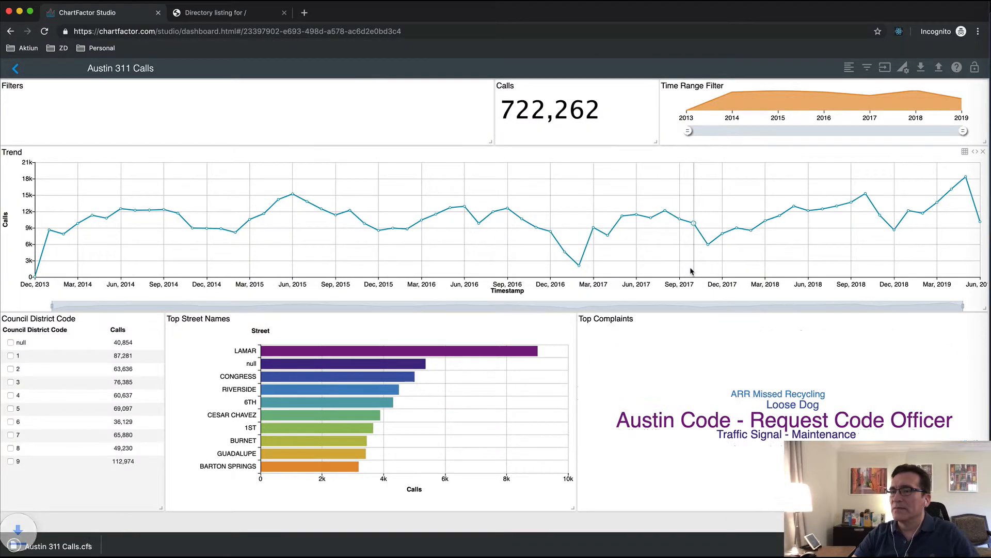
{"action": "left_click", "coordinate": [16, 68]}
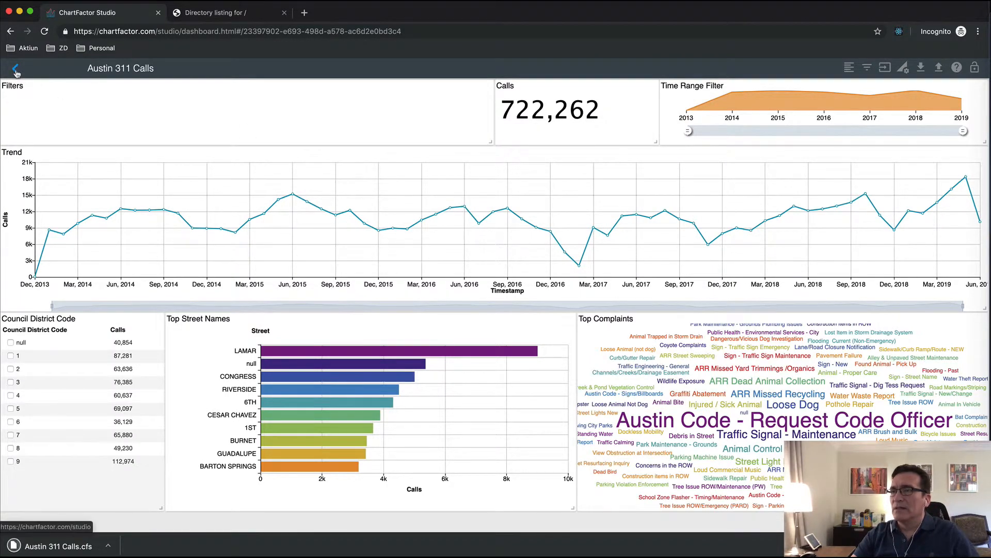
Switch to Finder and check the exported dashboard files in the cfsfiles folder
{"action": "key", "text": "super+Tab"}
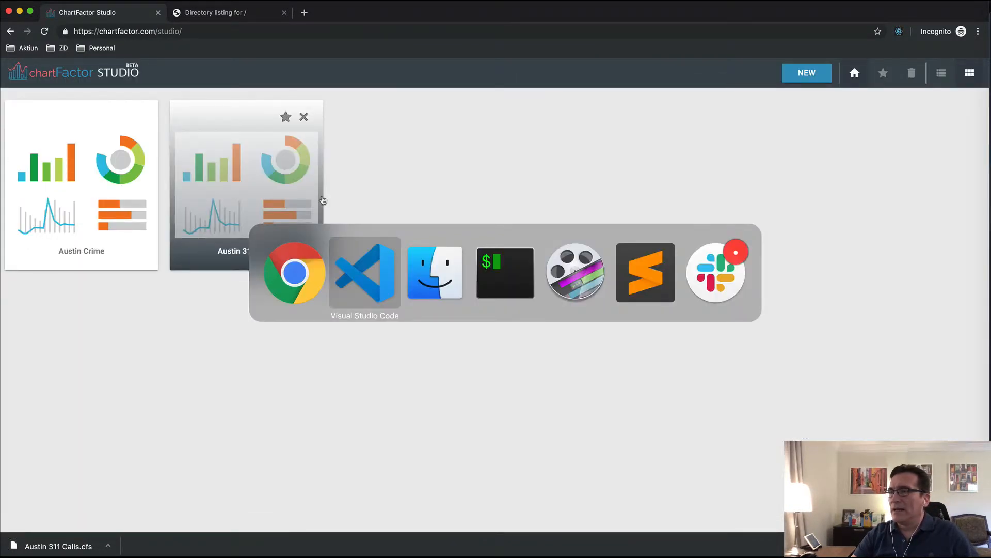
{"action": "key", "text": "super+Tab"}
{"action": "key", "text": "super+Tab"}
{"action": "key", "text": "super+shift+Tab"}
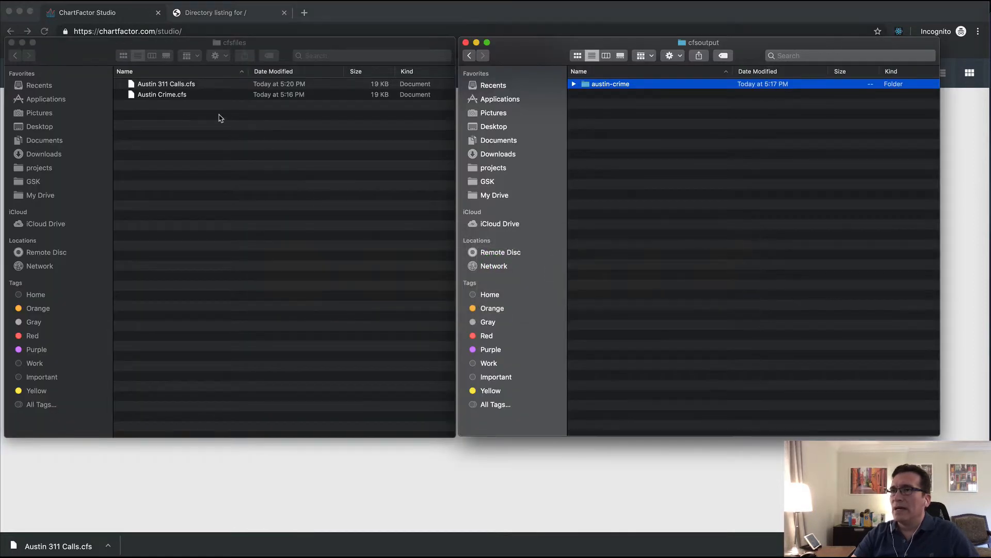
{"action": "left_click", "coordinate": [164, 112]}
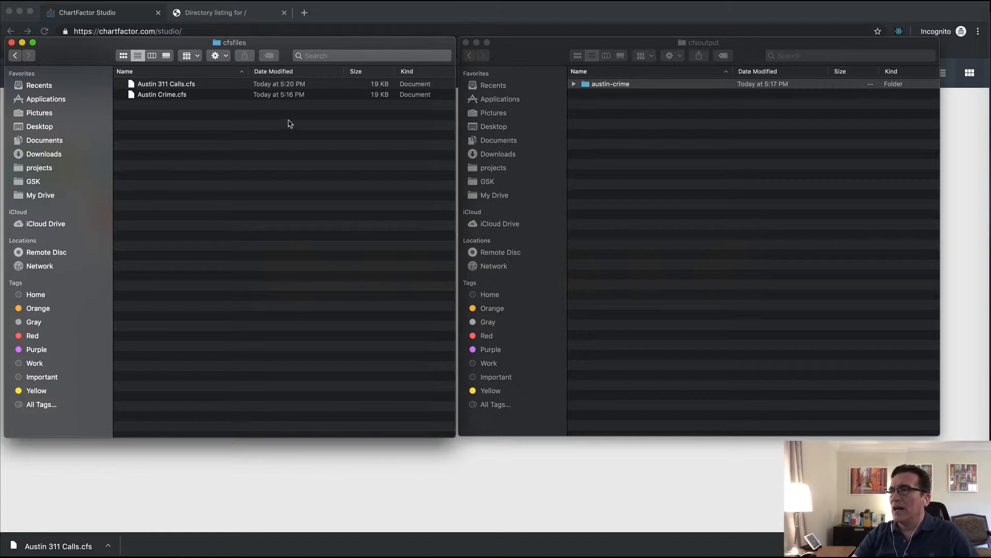
In the Studio CLI terminal, run cfs -i ~/Documents/cli-tool/cfsfiles/ -o ~/Documents/cli-tool/cfsoutput/portal to convert the whole folder
{"action": "key", "text": "super+Tab"}
{"action": "key", "text": "super+Tab"}
{"action": "key", "text": "super+Tab"}
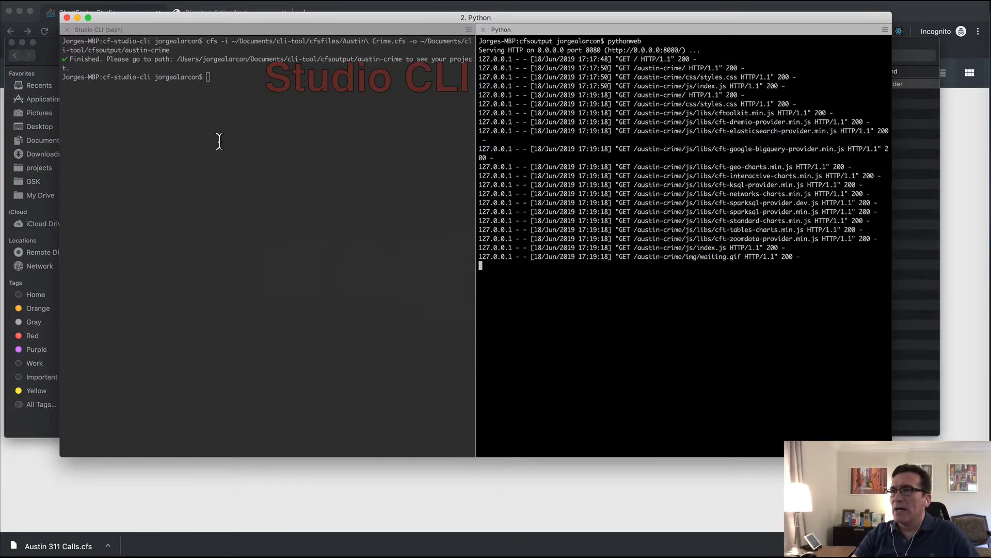
{"action": "key", "text": "Up"}
{"action": "key", "text": "Up"}
{"action": "key", "text": "Up"}
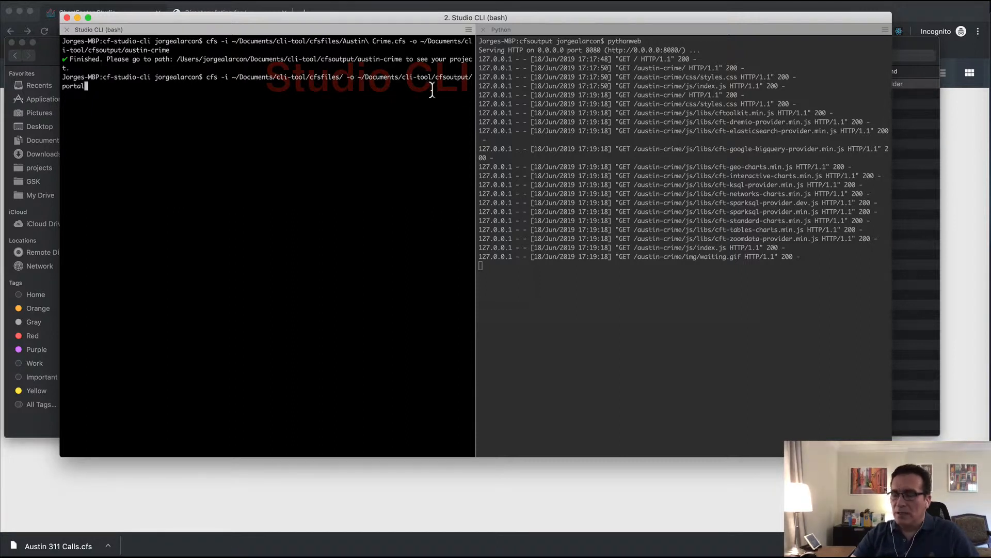
{"action": "double_click", "coordinate": [80, 89]}
{"action": "left_click", "coordinate": [99, 91]}
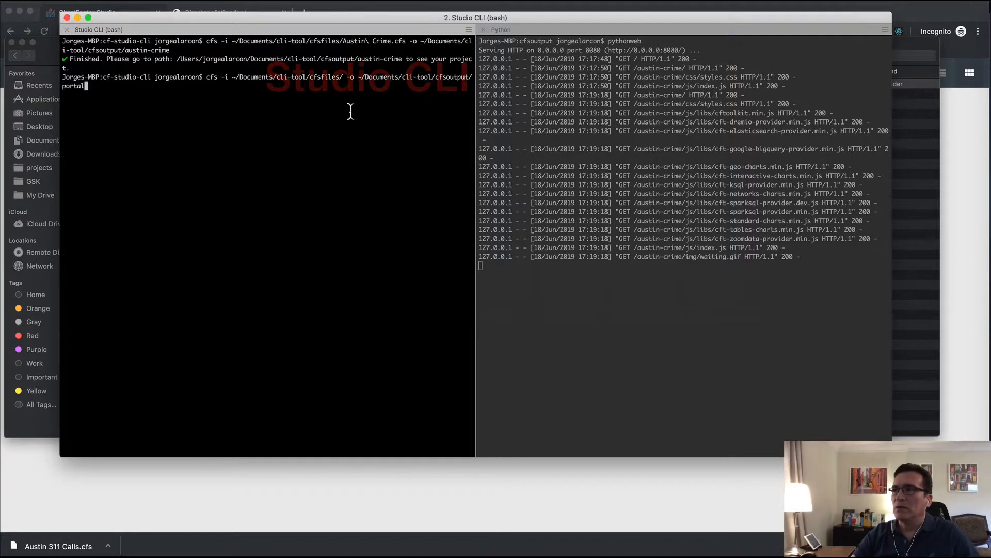
{"action": "key", "text": "Return"}
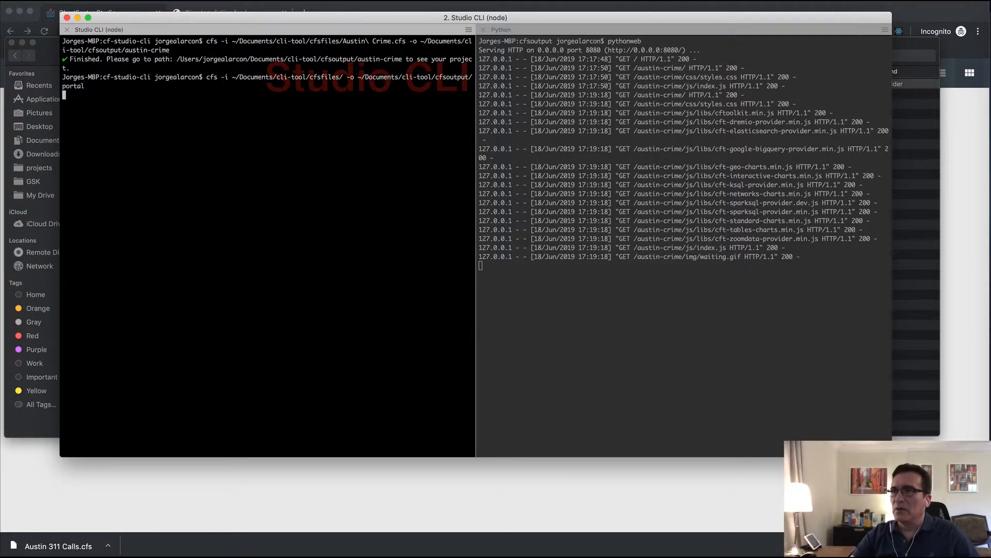
Switch to Chrome, refresh the localhost:8080 directory listing, and open the generated portal application
{"action": "left_click", "coordinate": [240, 481]}
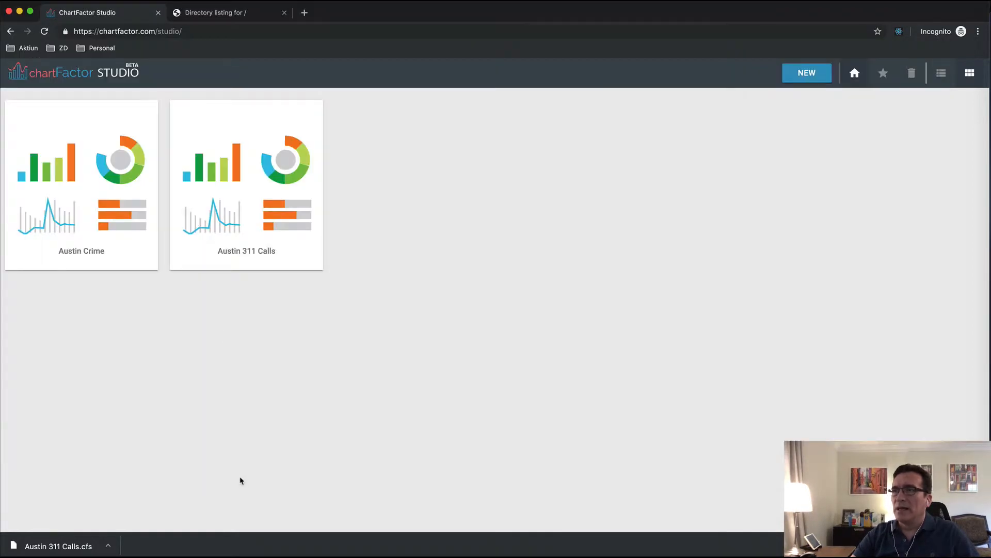
{"action": "left_click", "coordinate": [243, 16]}
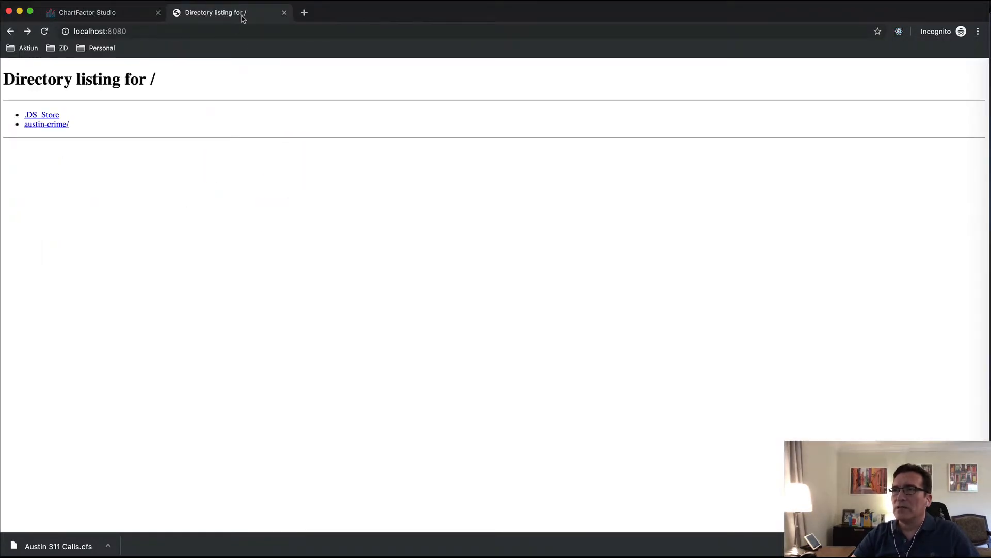
{"action": "left_click", "coordinate": [45, 32]}
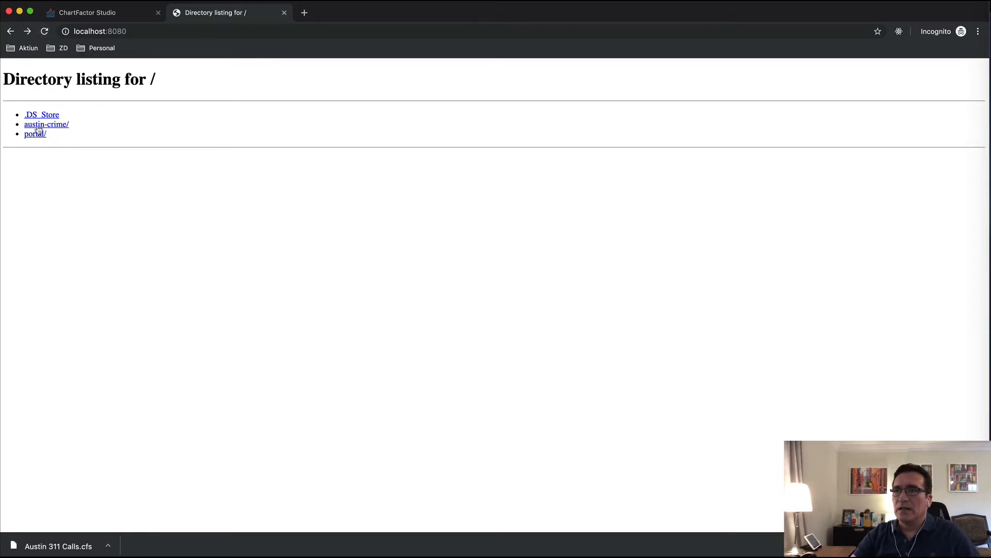
{"action": "left_click", "coordinate": [37, 134]}
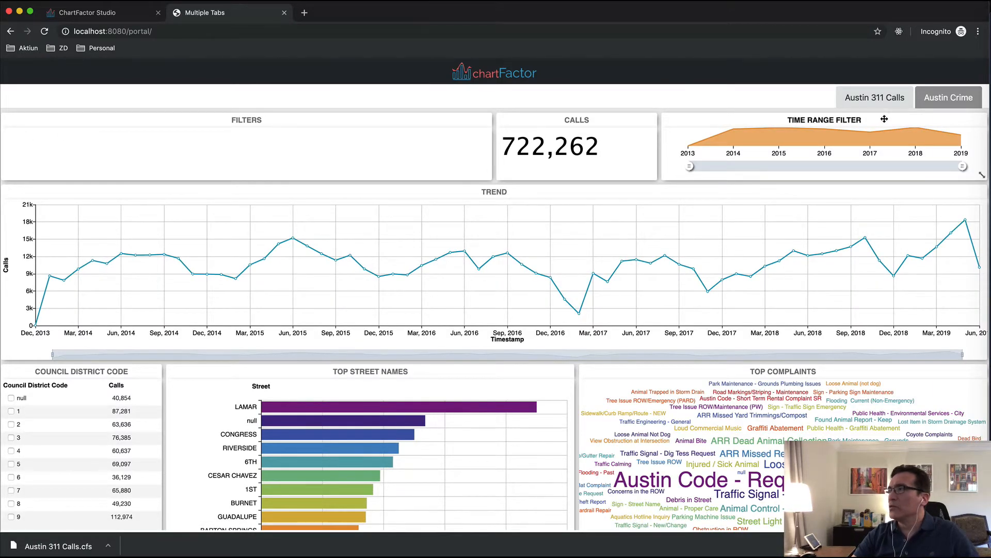
View the portal's Austin Crime dashboard and return to Austin 311 Calls
{"action": "left_click", "coordinate": [949, 102]}
{"action": "left_click", "coordinate": [942, 103]}
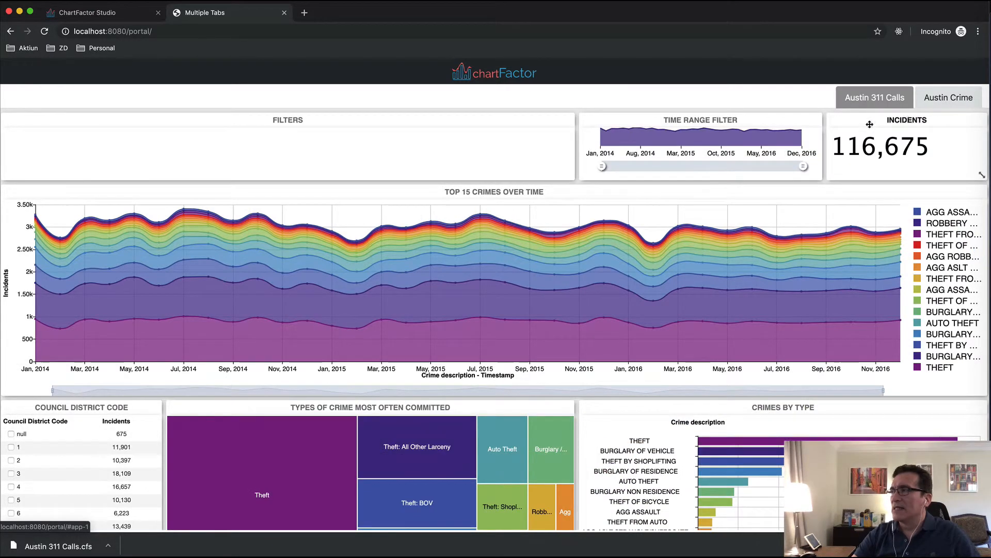
{"action": "left_click", "coordinate": [879, 106]}
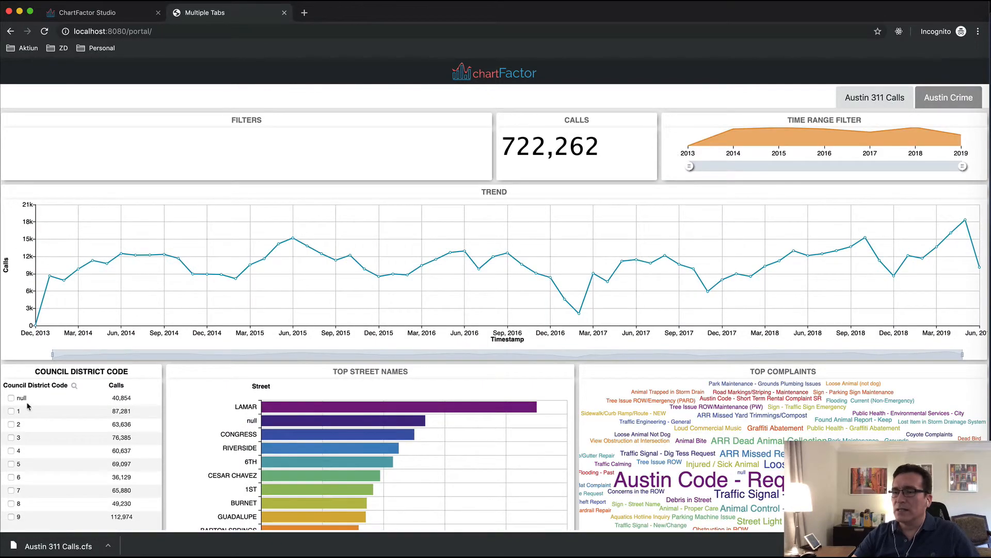
Filter the portal's Austin 311 Calls dashboard to council districts 2 through 6 and check the filter on Austin Crime
{"action": "left_click", "coordinate": [12, 424]}
{"action": "left_click", "coordinate": [11, 478], "text": "shift"}
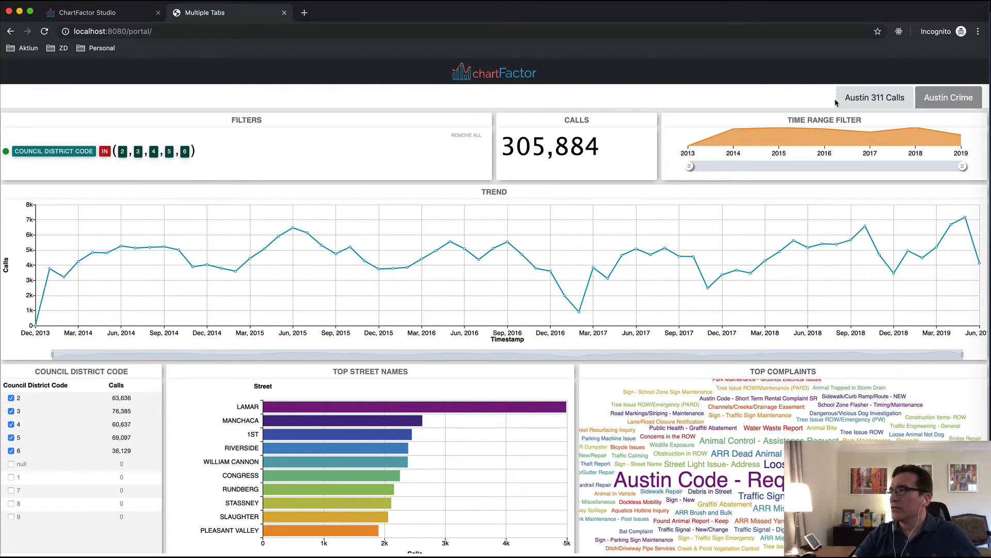
{"action": "left_click", "coordinate": [936, 100]}
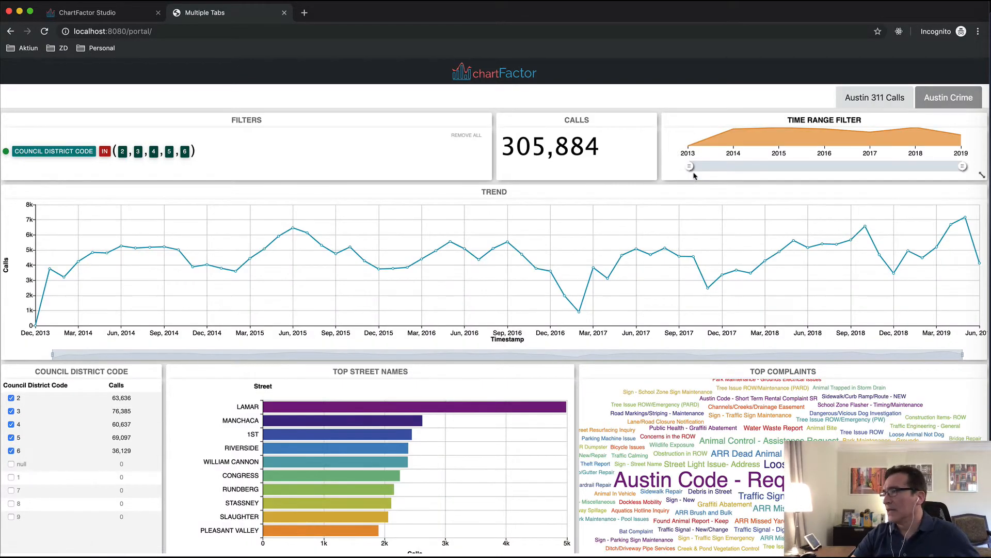
Set the Austin 311 Calls time range to 2015 through 2016, check it on Austin Crime, and return to Austin 311 Calls
{"action": "mouse_move", "coordinate": [691, 168]}
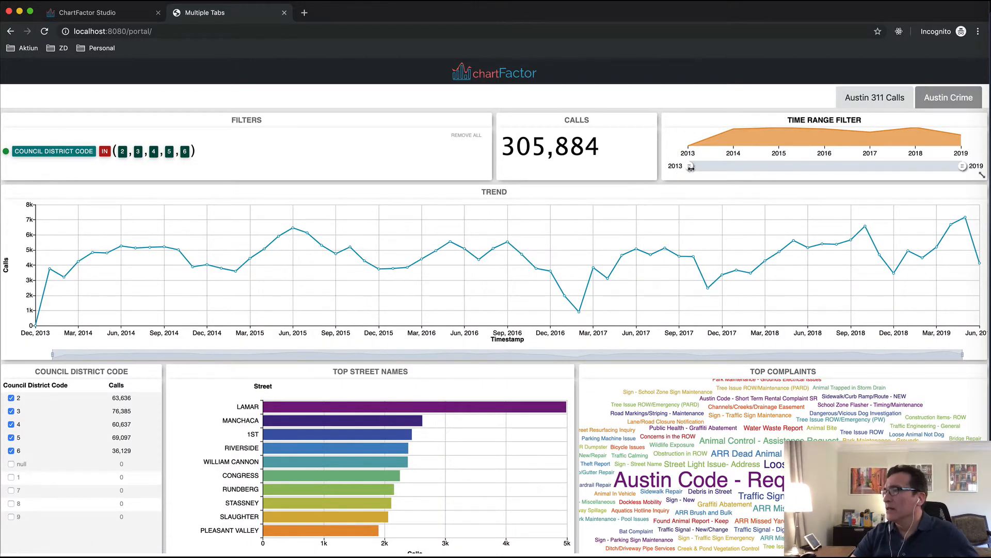
{"action": "left_click_drag", "start_coordinate": [691, 168], "coordinate": [762, 166]}
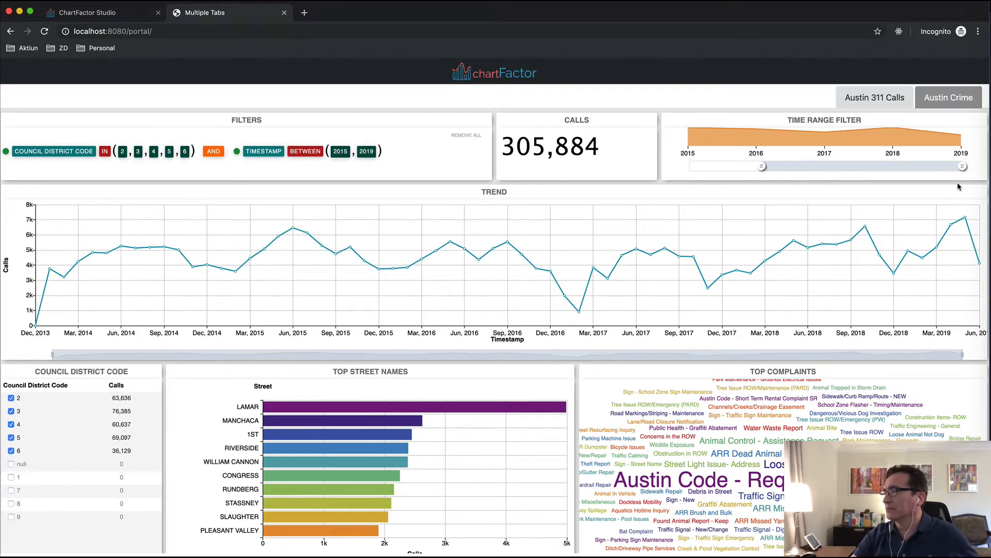
{"action": "left_click_drag", "start_coordinate": [961, 165], "coordinate": [843, 166]}
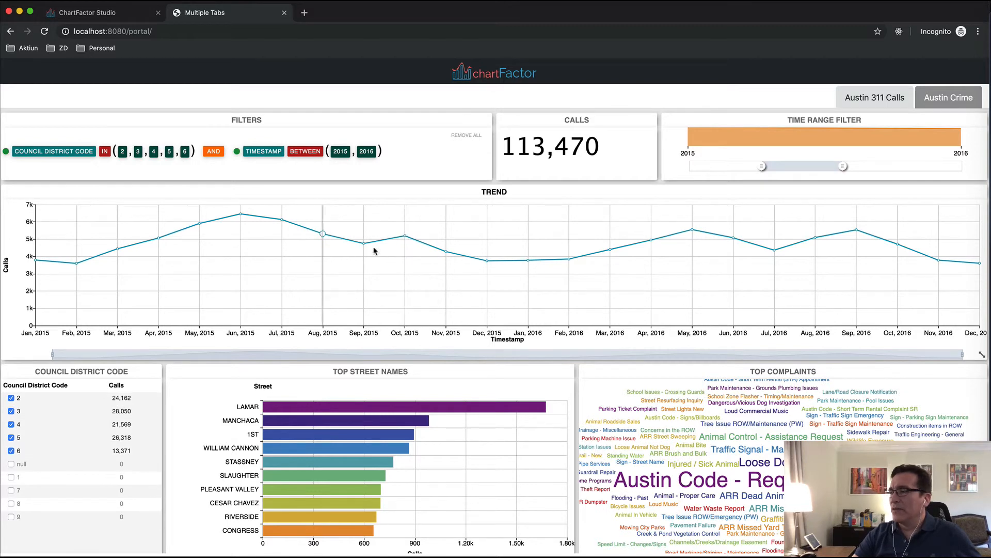
{"action": "left_click", "coordinate": [949, 98]}
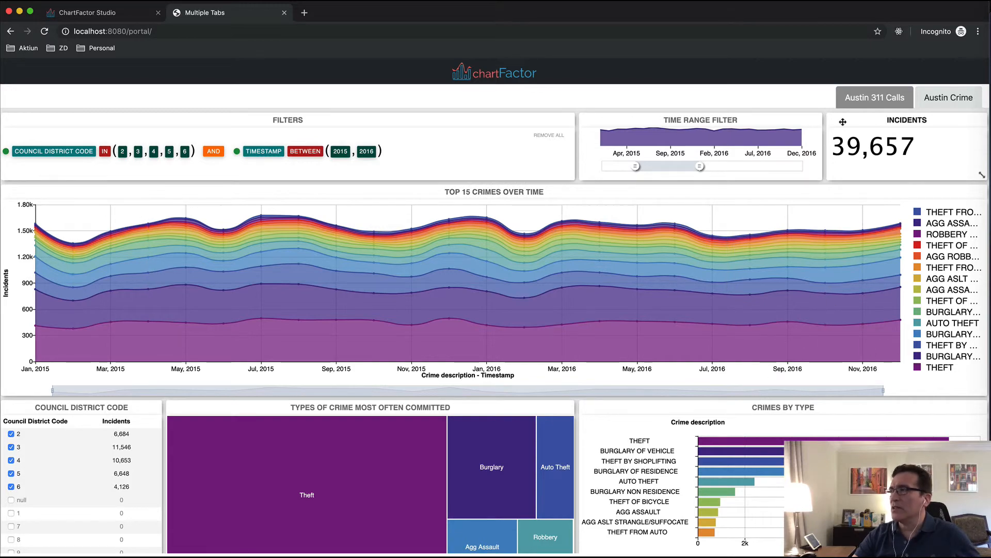
{"action": "left_click", "coordinate": [897, 103]}
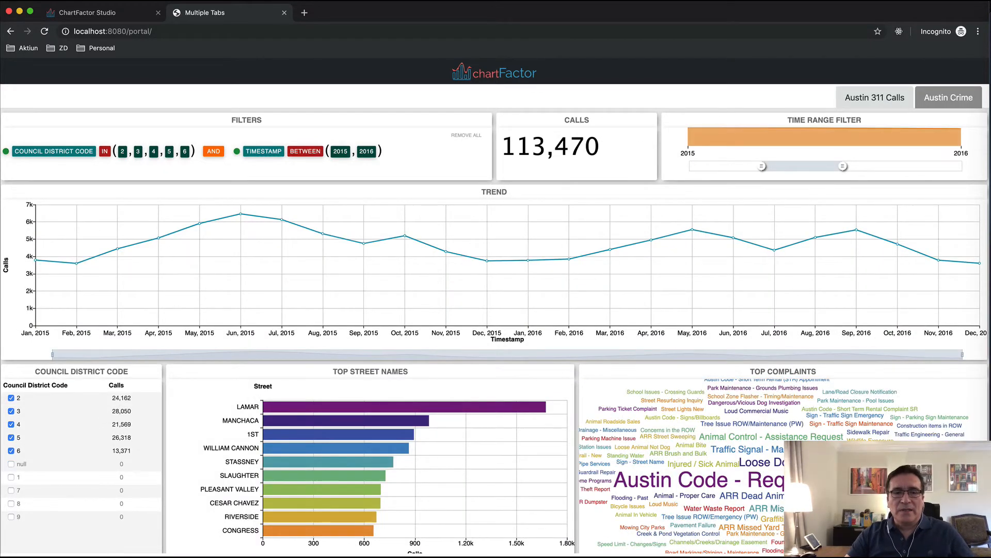